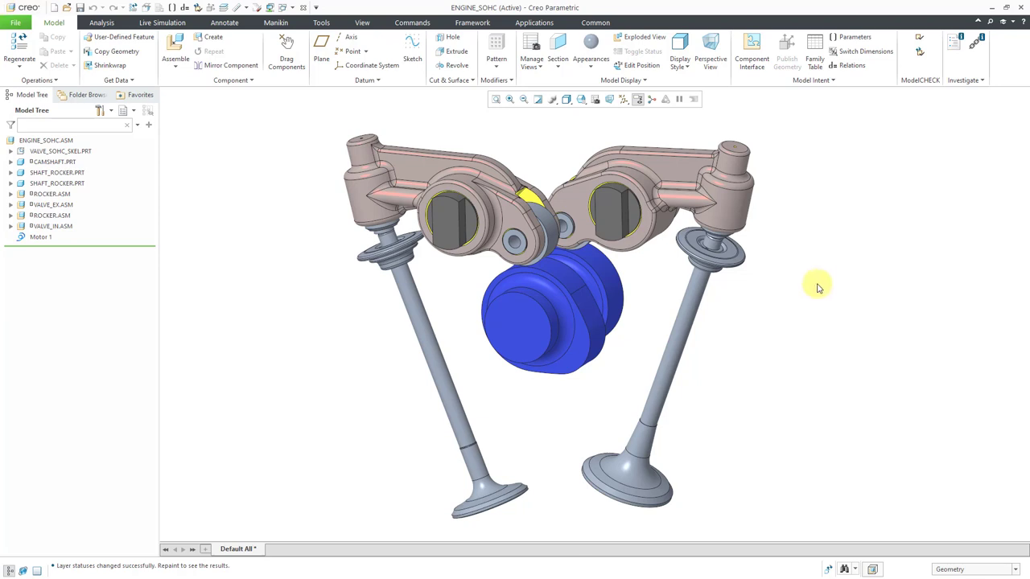
# - Enter the Mechanism environment and turn off the display of all mechanism entities
pyautogui.click(551, 24)
pyautogui.click(206, 55)
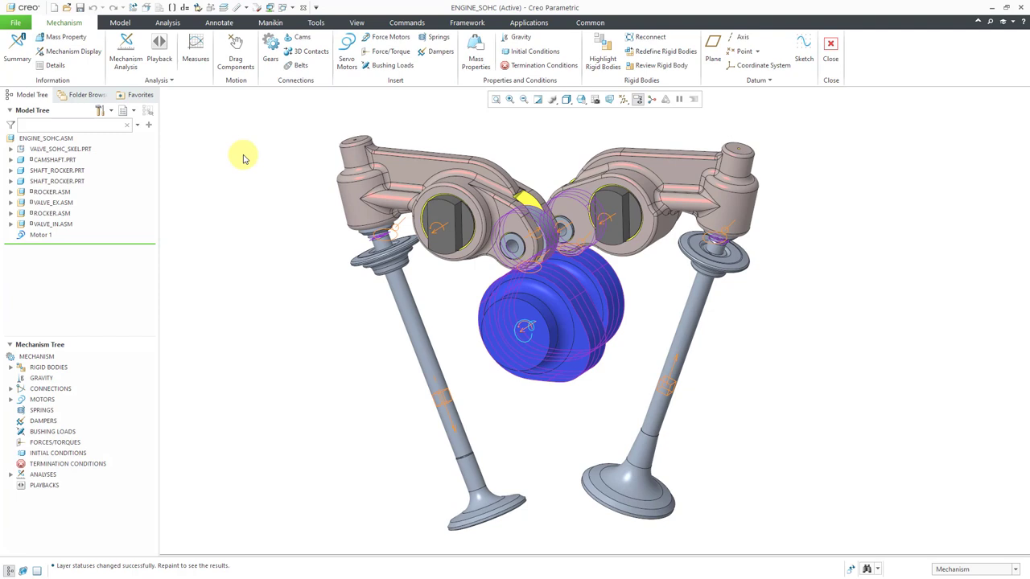
pyautogui.click(71, 52)
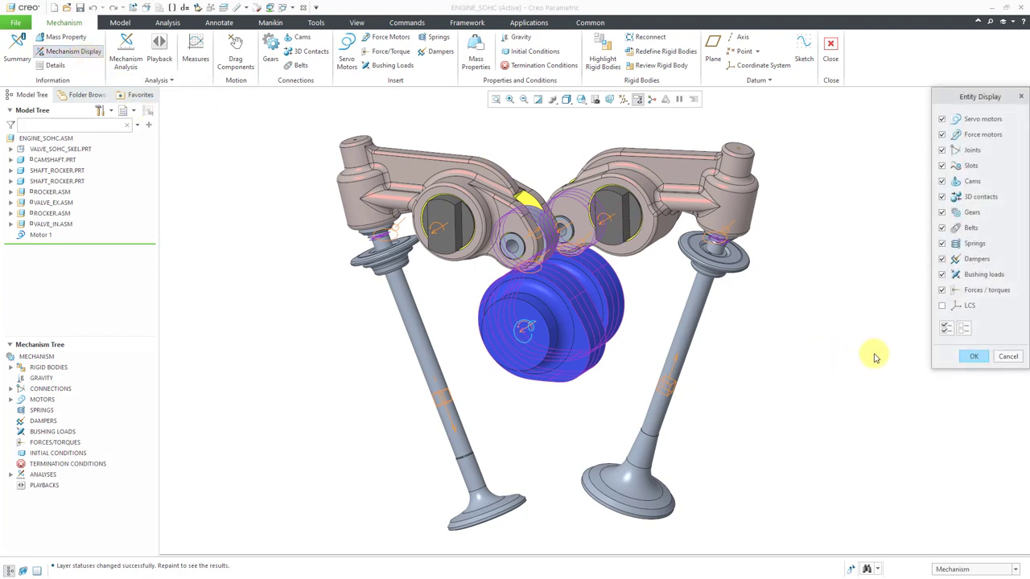
pyautogui.click(965, 329)
pyautogui.click(972, 357)
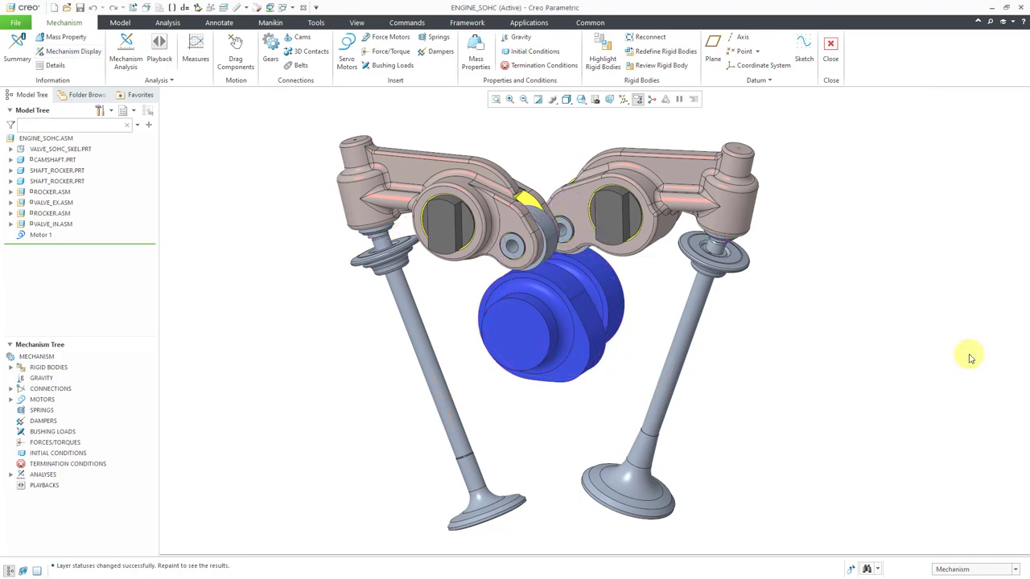
# - Run the existing Kinematic analysis of the engine assembly
pyautogui.click(11, 477)
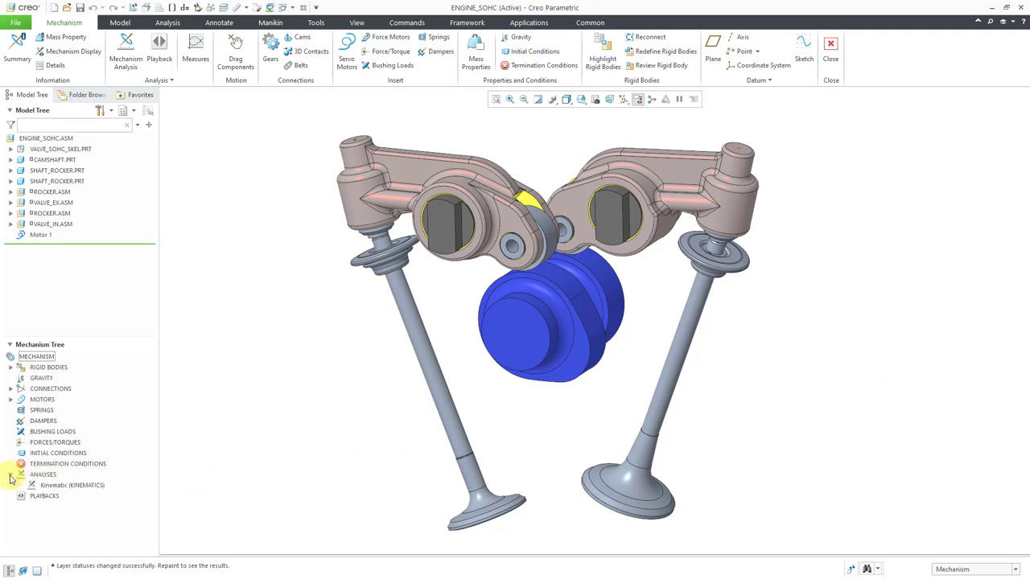
pyautogui.click(66, 486)
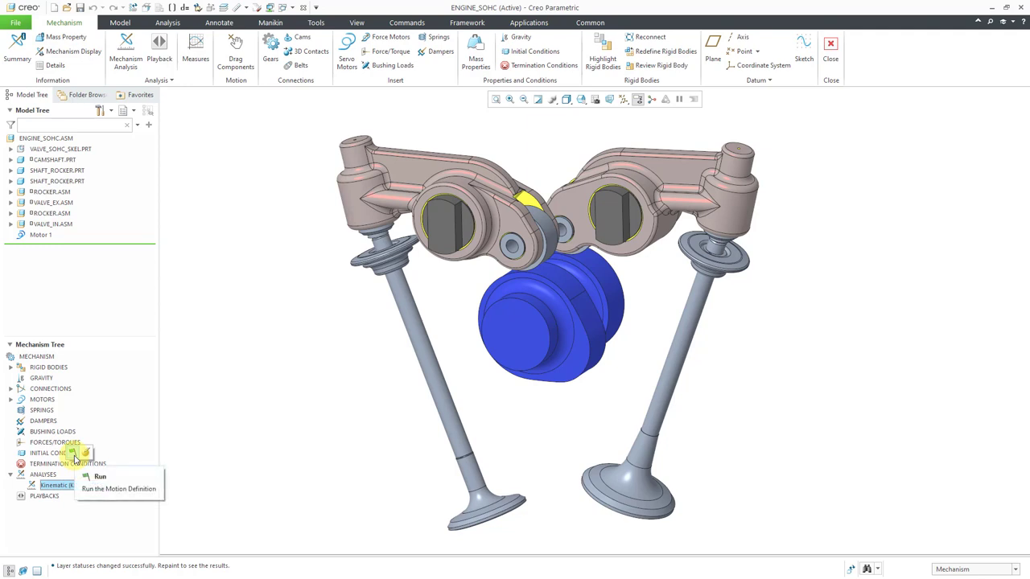
pyautogui.click(73, 454)
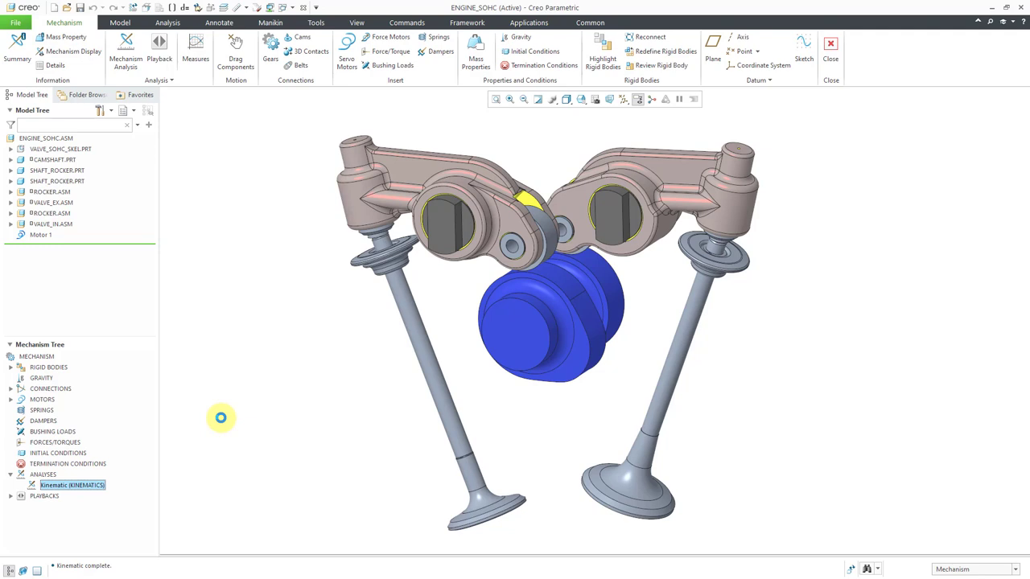
# - Redefine the camshaft's pin connection with datum planes displayed, using CAMSHAFT_PLANE and TOP as rotation-axis zero references and enabling a regeneration value of 0
pyautogui.click(68, 161)
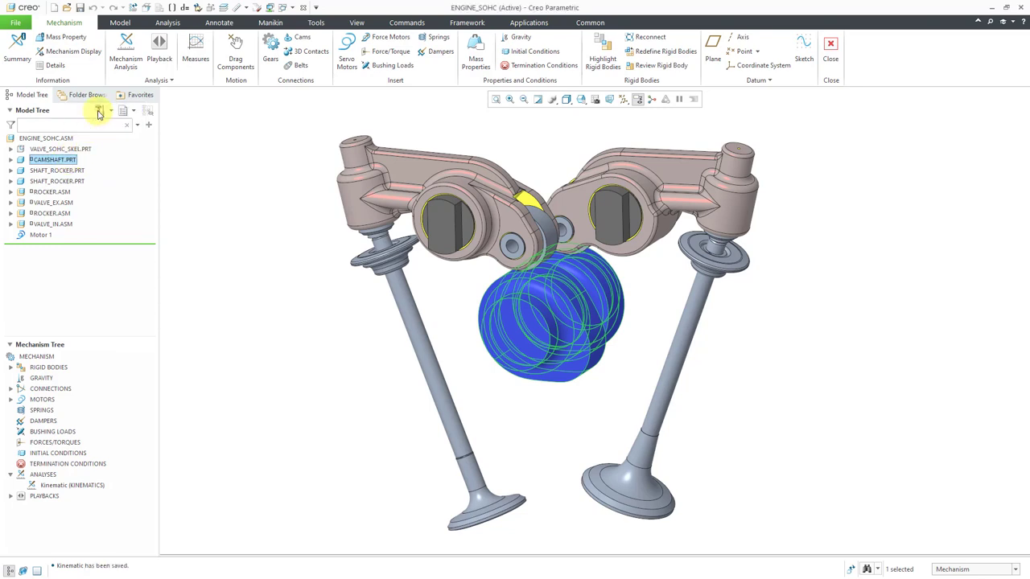
pyautogui.click(99, 109)
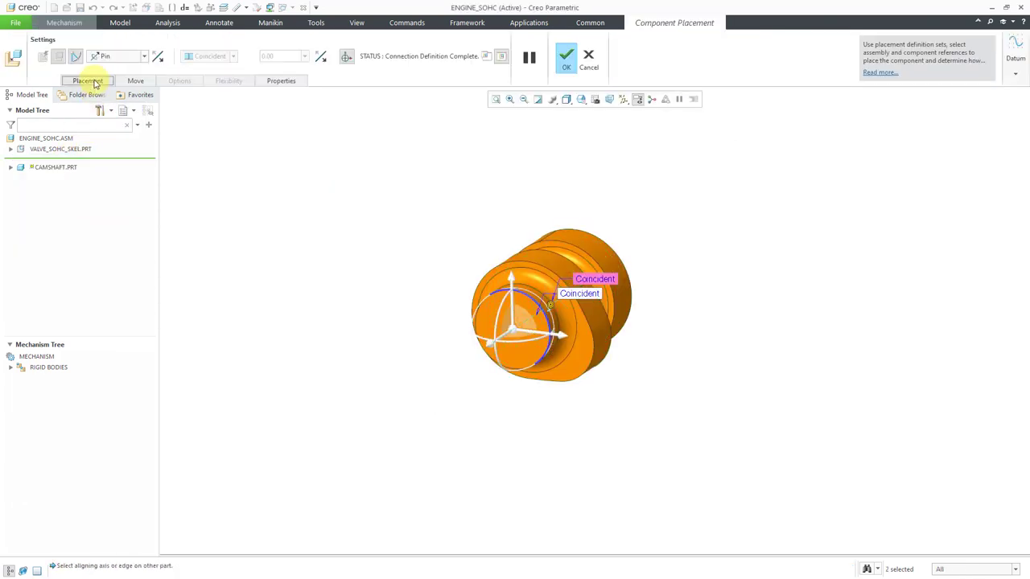
pyautogui.click(93, 81)
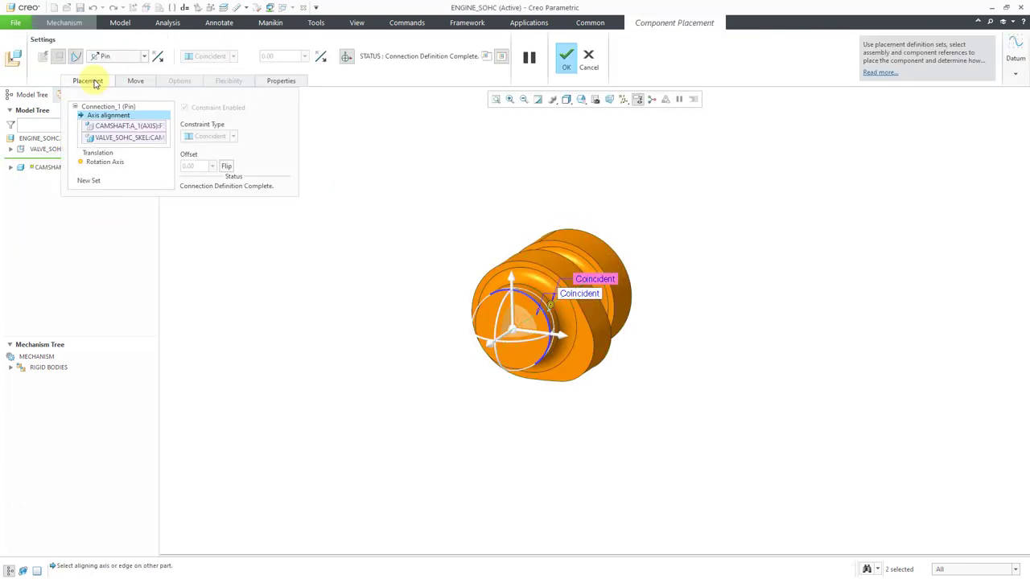
pyautogui.click(115, 162)
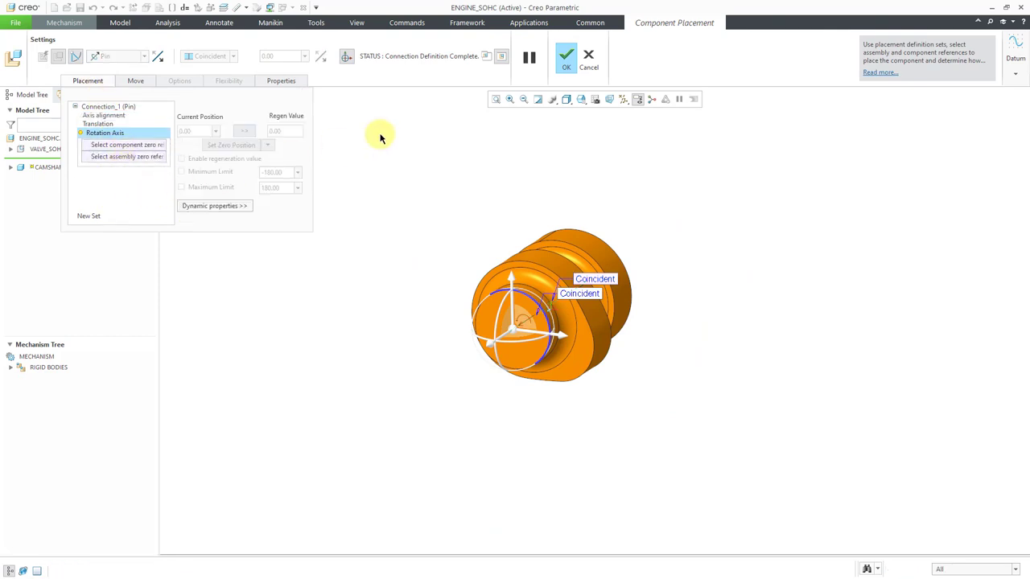
pyautogui.click(625, 99)
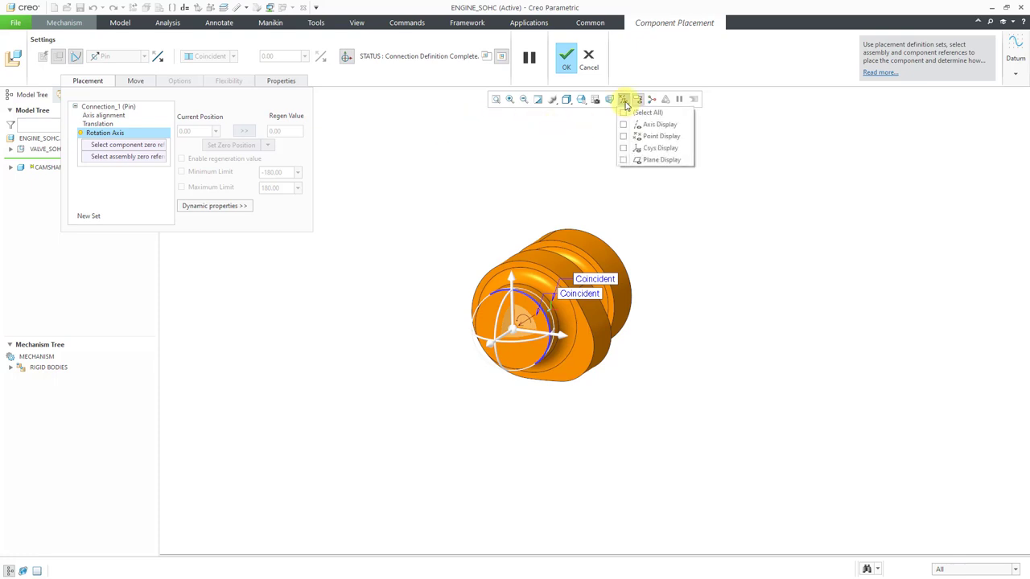
pyautogui.click(650, 161)
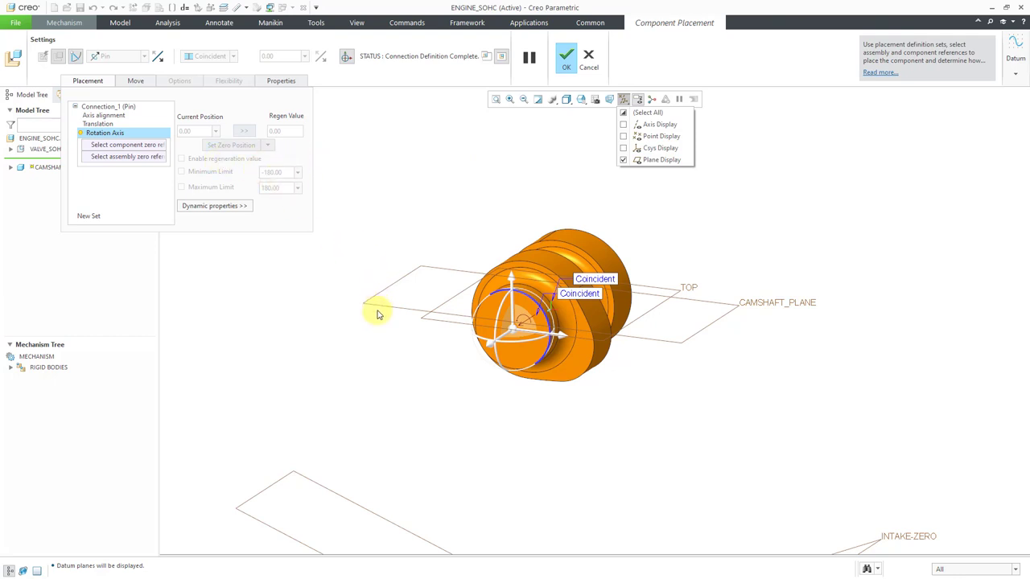
pyautogui.click(369, 250)
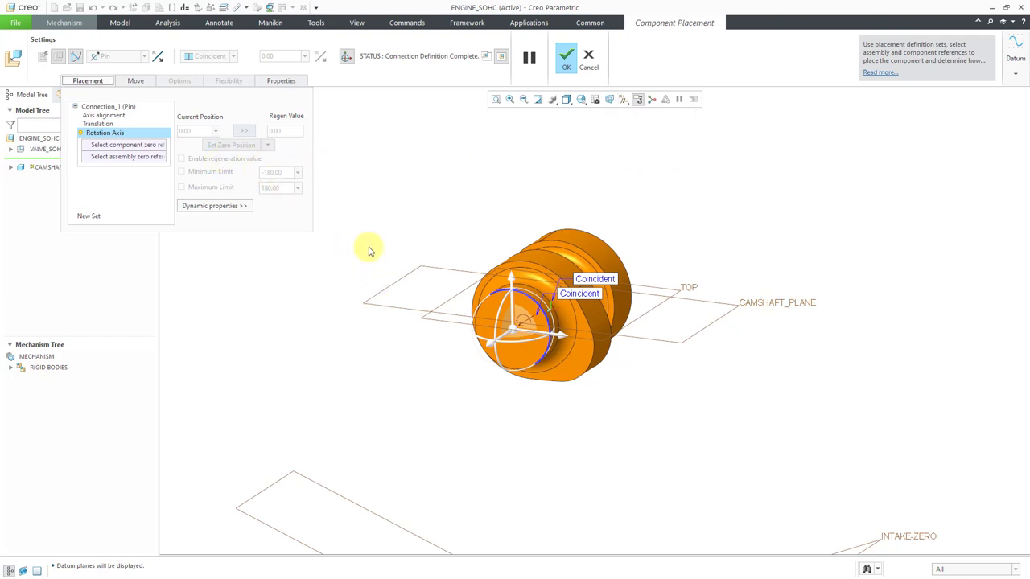
pyautogui.click(381, 309)
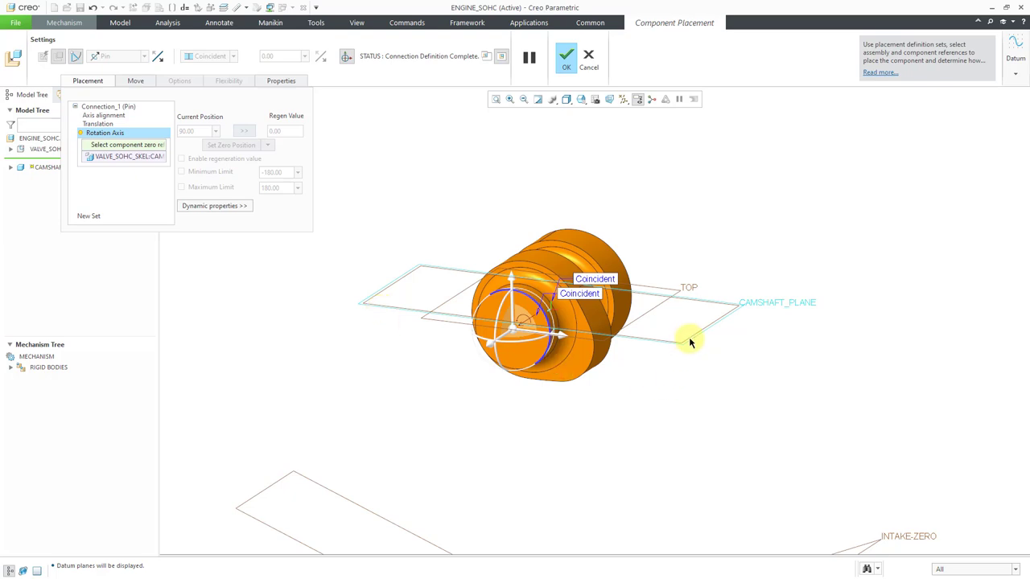
pyautogui.click(682, 288)
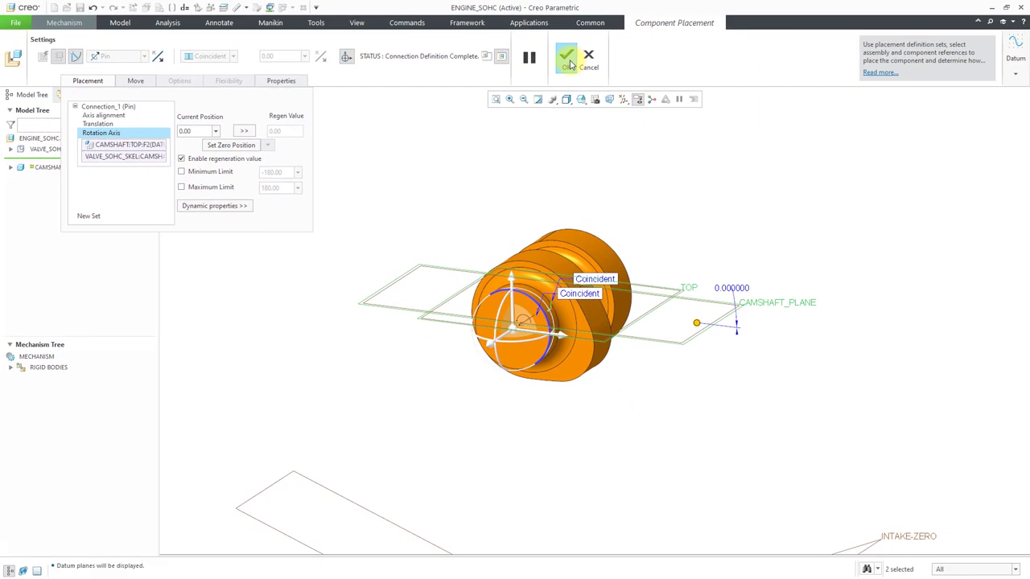
pyautogui.click(567, 58)
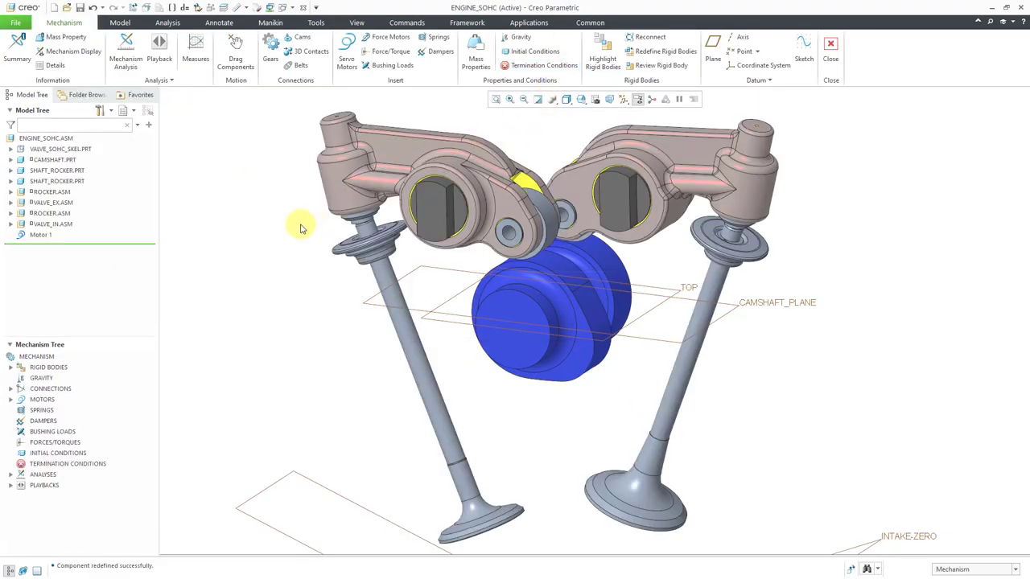
# - Redefine VALVE_EX.ASM's slider connection, using the EXHAUST-ZERO plane and the valve head's bottom face as translation-axis zero references
pyautogui.scroll(-2, 291, 242)
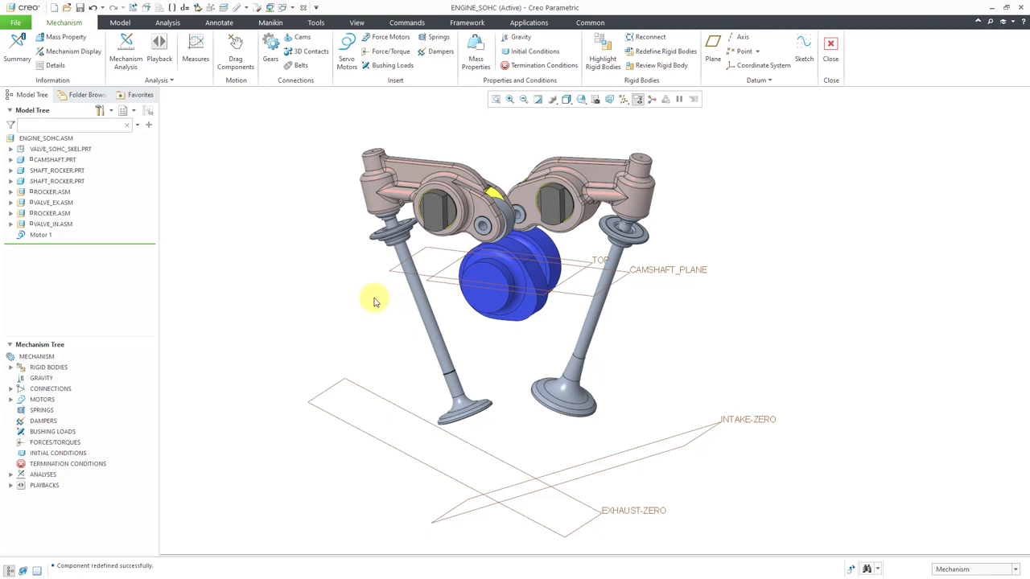
pyautogui.click(69, 204)
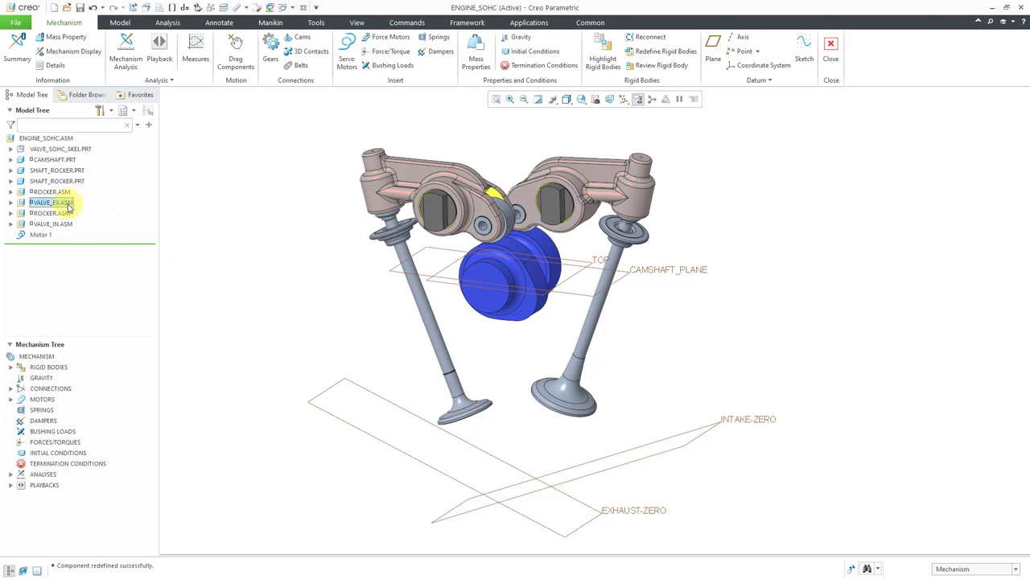
pyautogui.click(101, 161)
pyautogui.click(90, 81)
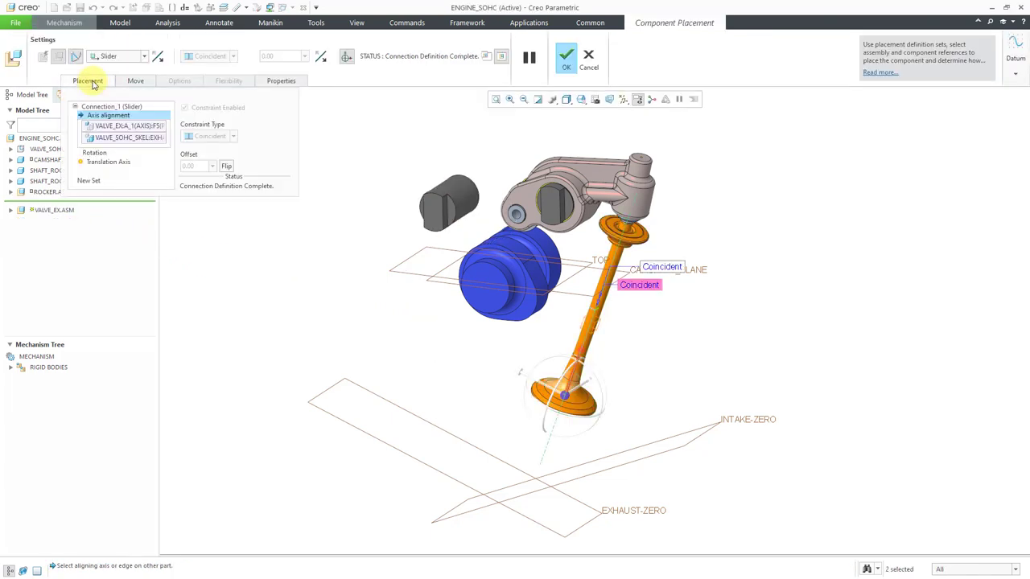
pyautogui.click(108, 163)
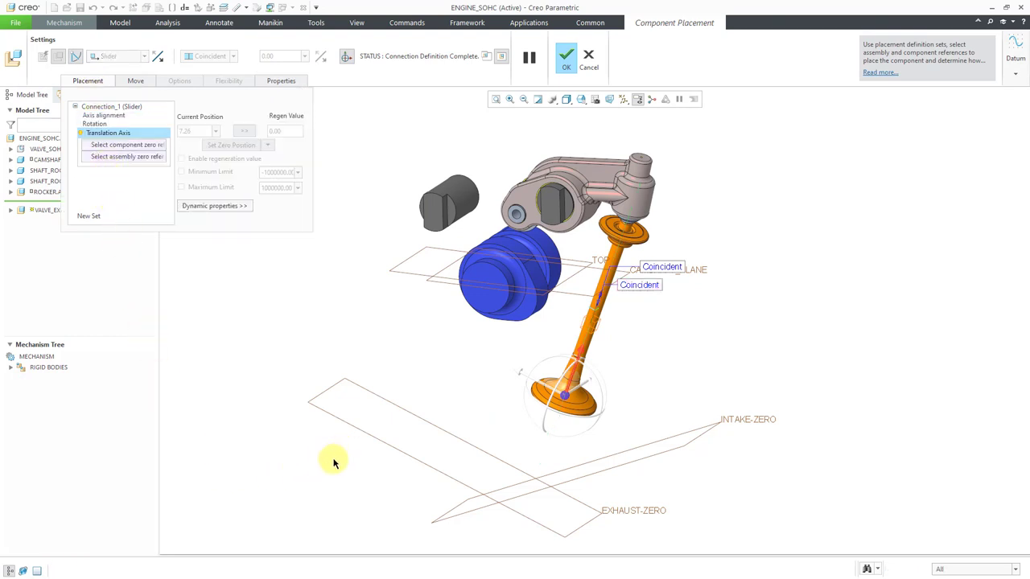
pyautogui.click(395, 451)
pyautogui.moveTo(549, 381); pyautogui.dragTo(555, 354, button='middle')
pyautogui.scroll(1, 552, 447)
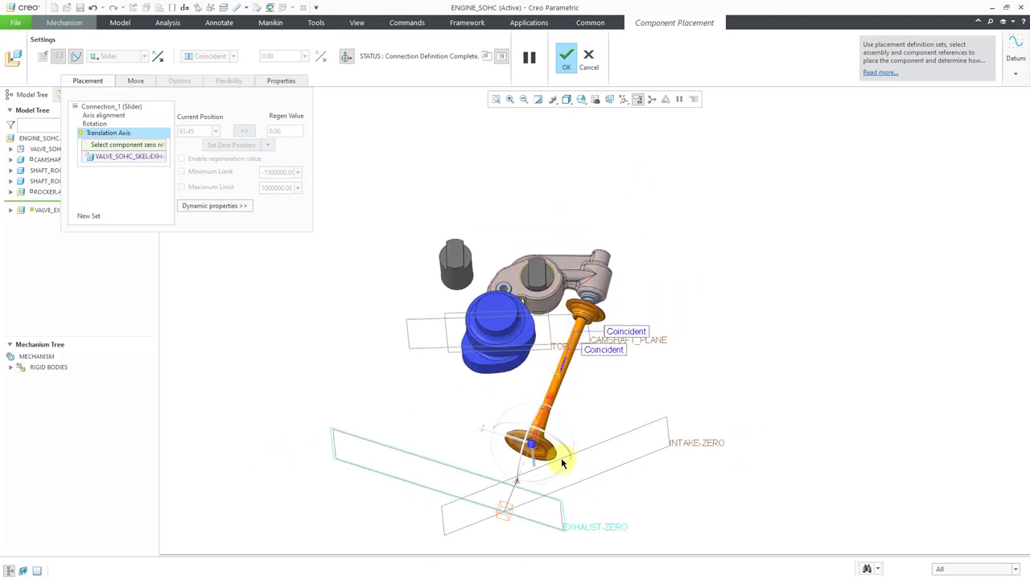
pyautogui.scroll(-3, 535, 469)
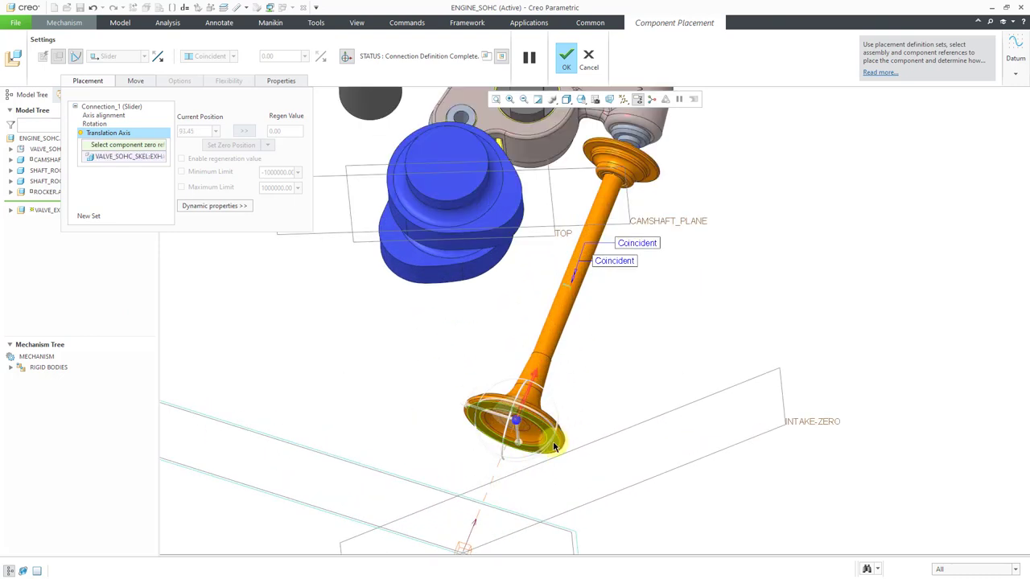
pyautogui.click(554, 447)
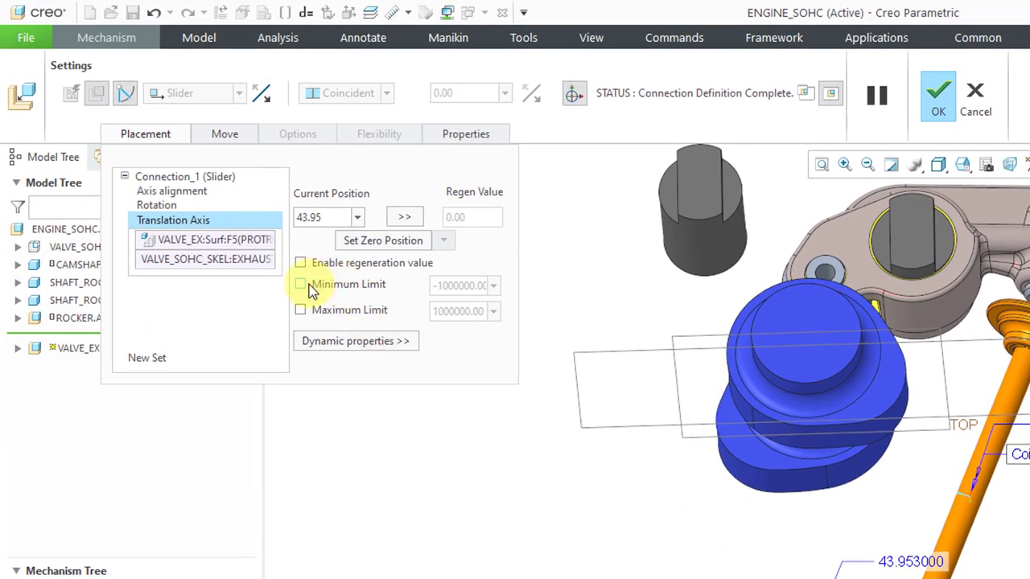
# - Limit the exhaust valve's translation axis to a minimum of 0 and a maximum of 80, and accept the placement
pyautogui.click(300, 284)
pyautogui.click(300, 310)
pyautogui.doubleClick(475, 285)
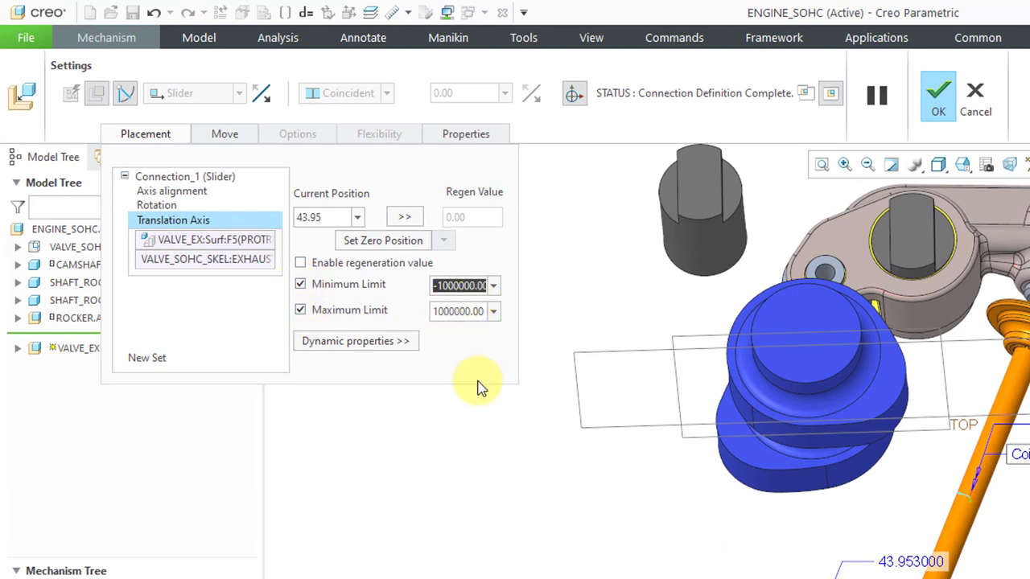
pyautogui.write('0')
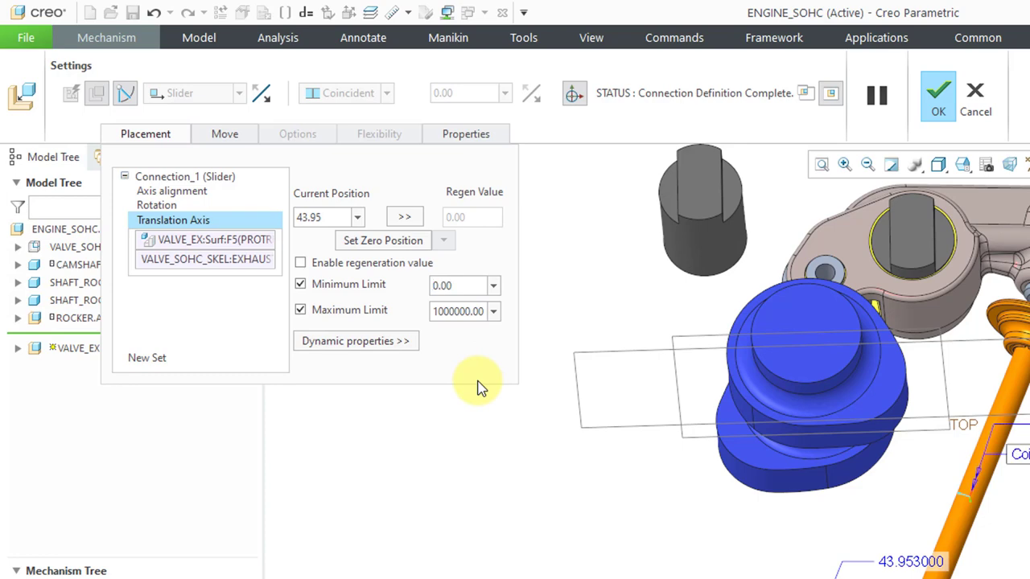
pyautogui.doubleClick(467, 312)
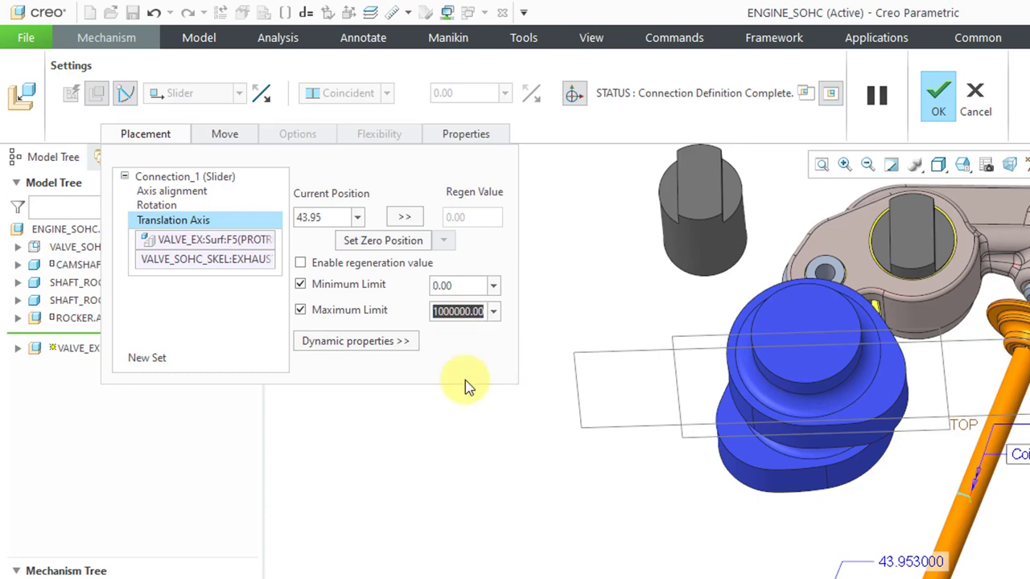
pyautogui.write('80')
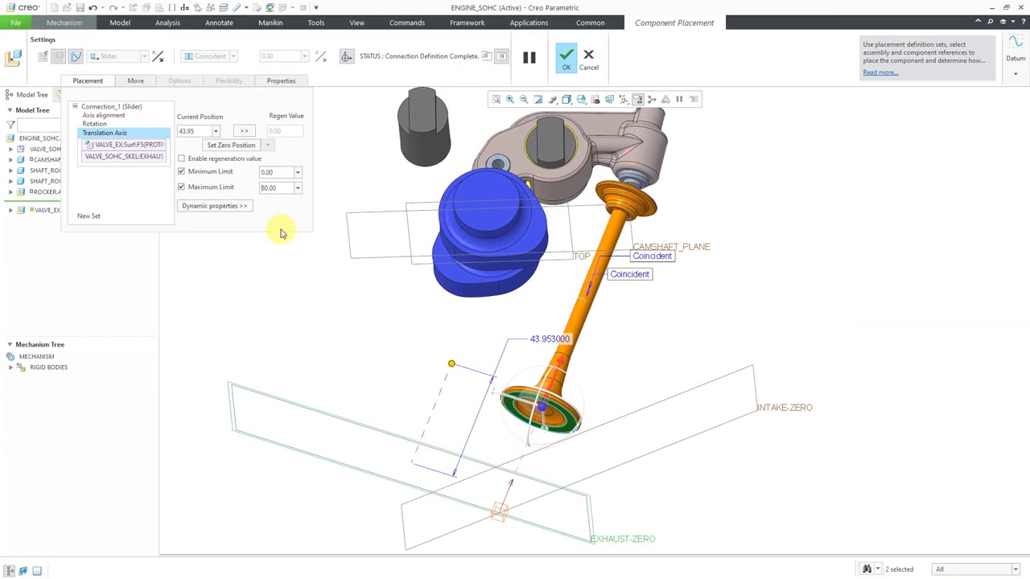
pyautogui.scroll(-1, 614, 407)
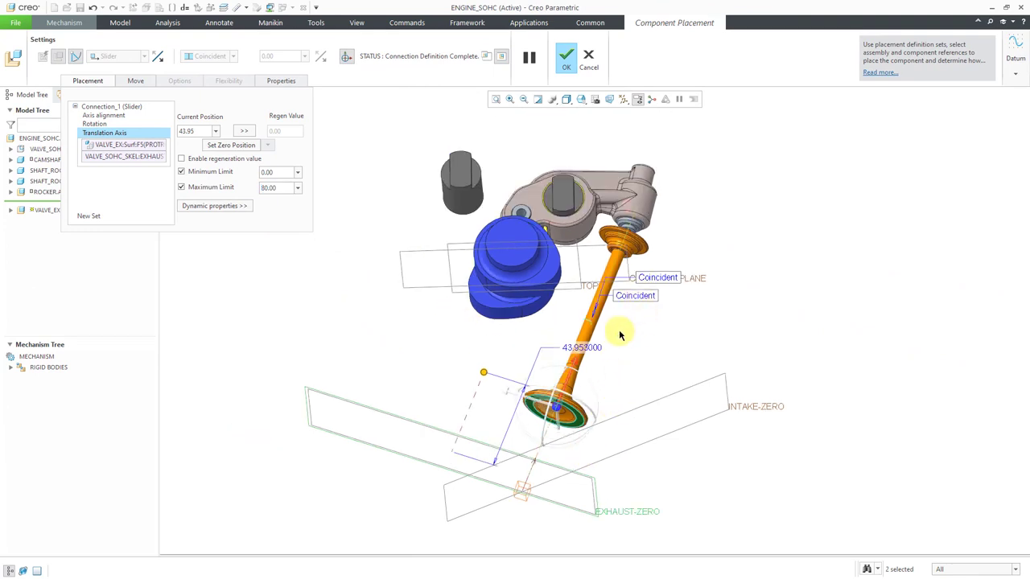
pyautogui.click(567, 58)
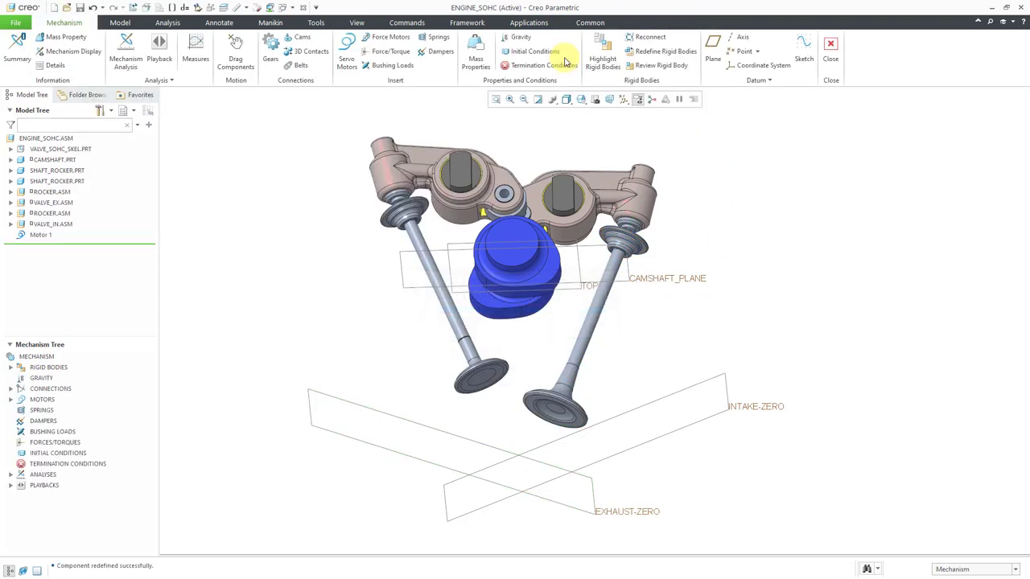
# - Redefine VALVE_IN.ASM's slider connection, using the INTAKE-ZERO plane and the valve head's bottom face as translation-axis zero references
pyautogui.click(60, 226)
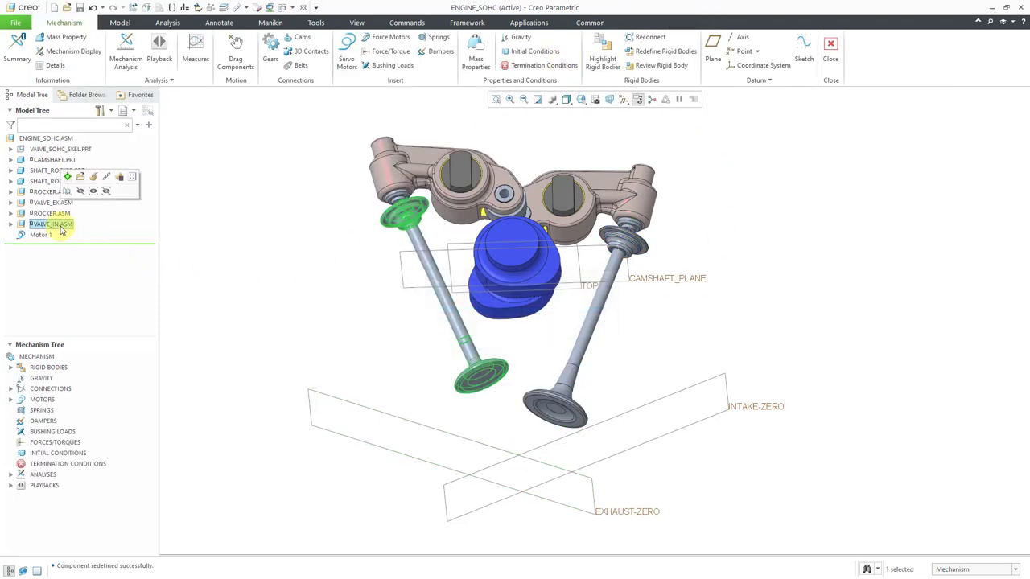
pyautogui.click(93, 177)
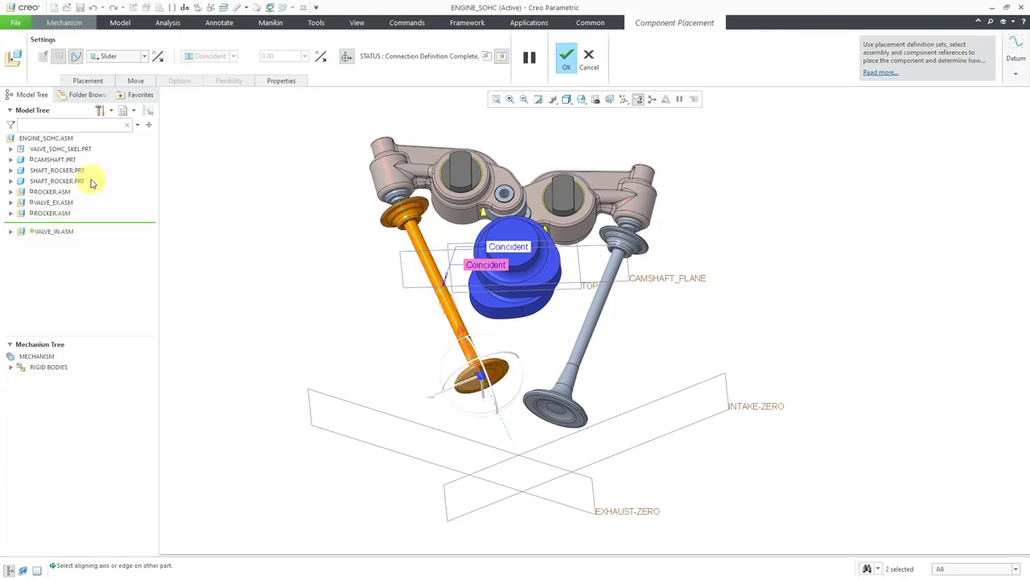
pyautogui.click(88, 80)
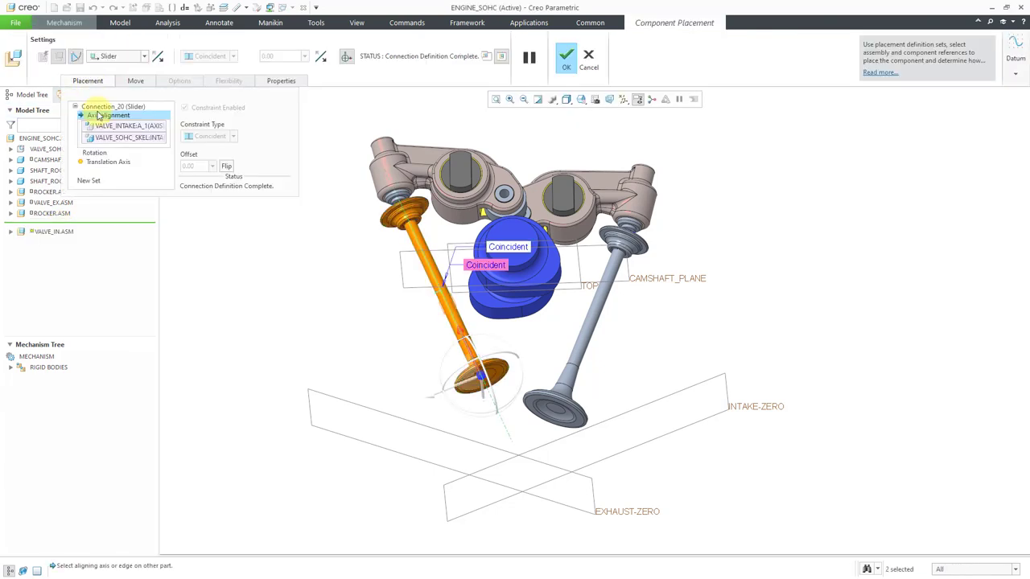
pyautogui.click(104, 162)
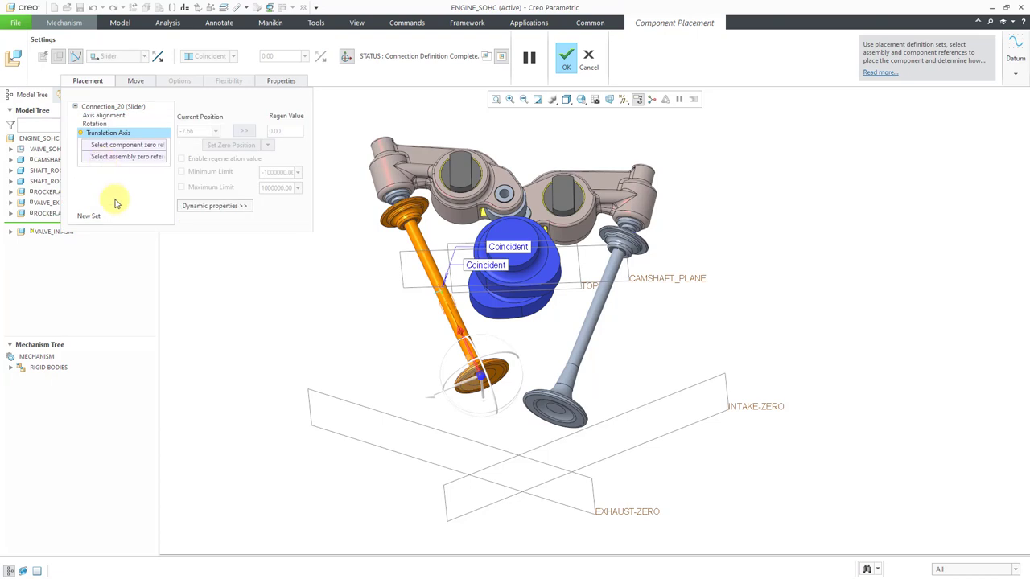
pyautogui.click(447, 507)
pyautogui.scroll(4, 503, 374)
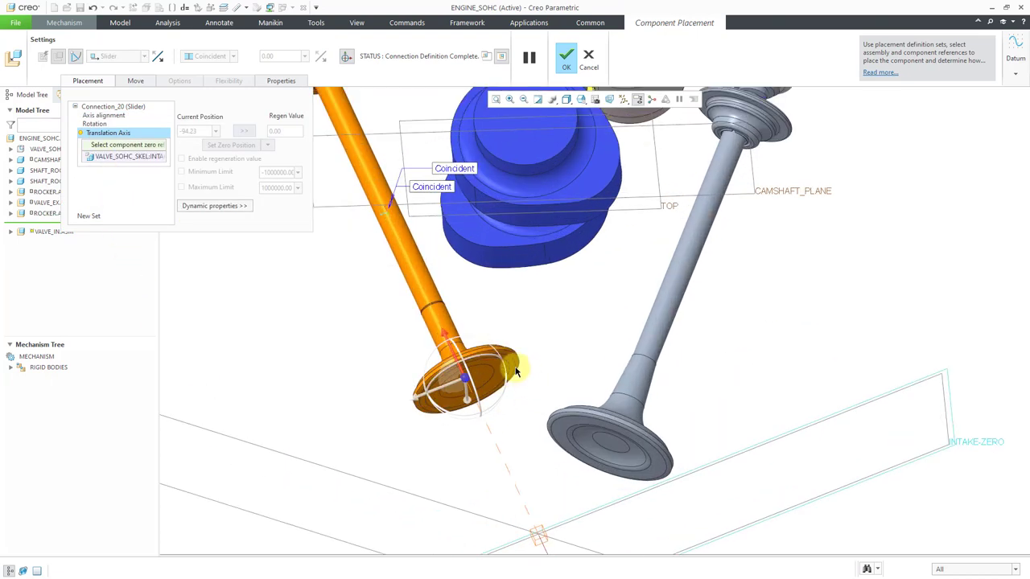
pyautogui.click(517, 388)
pyautogui.scroll(-3, 523, 388)
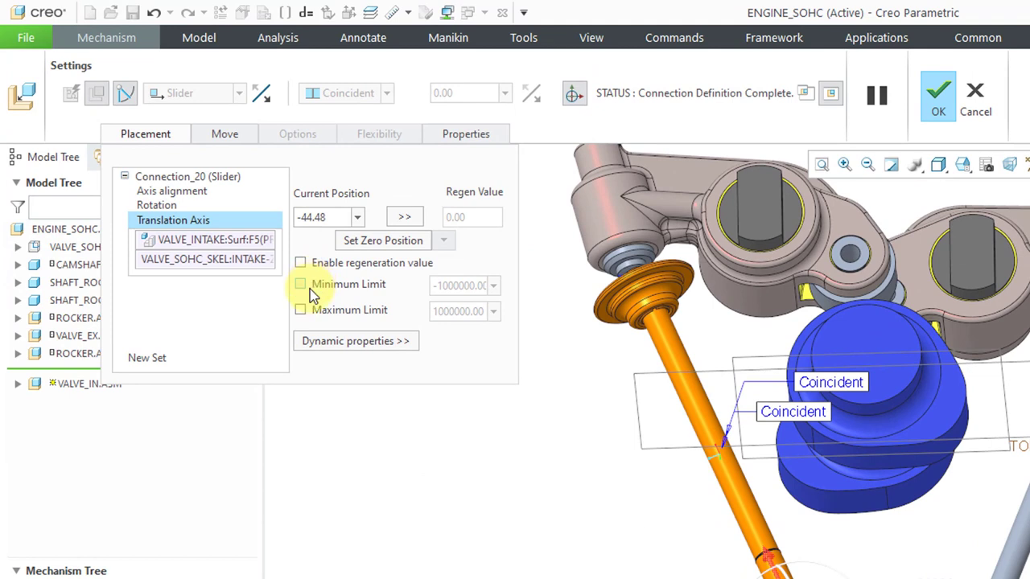
# - Limit the intake valve's translation axis to a minimum of -80 and a maximum of 0, and accept the placement
pyautogui.click(308, 287)
pyautogui.click(304, 309)
pyautogui.click(437, 286)
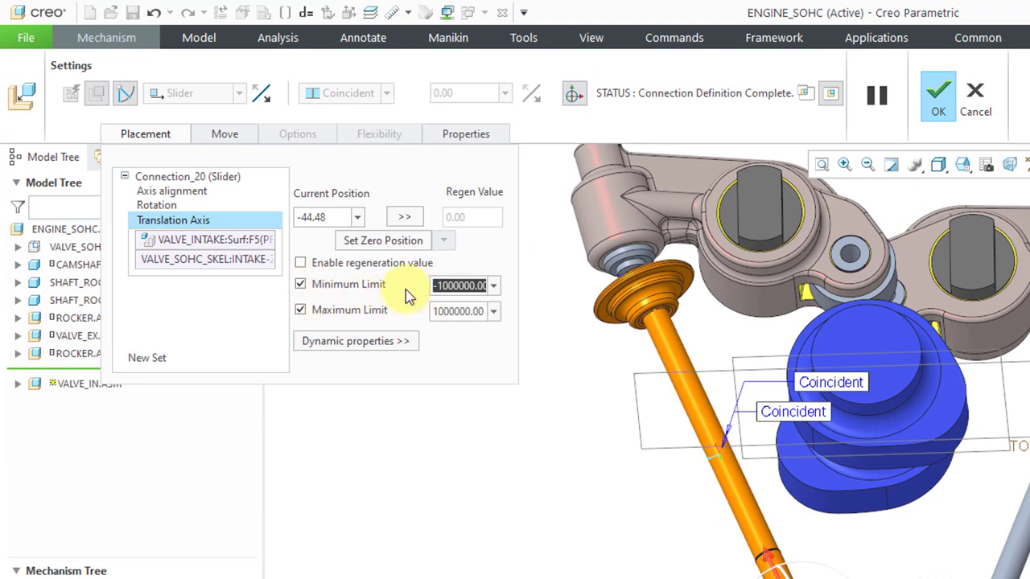
pyautogui.write('-80')
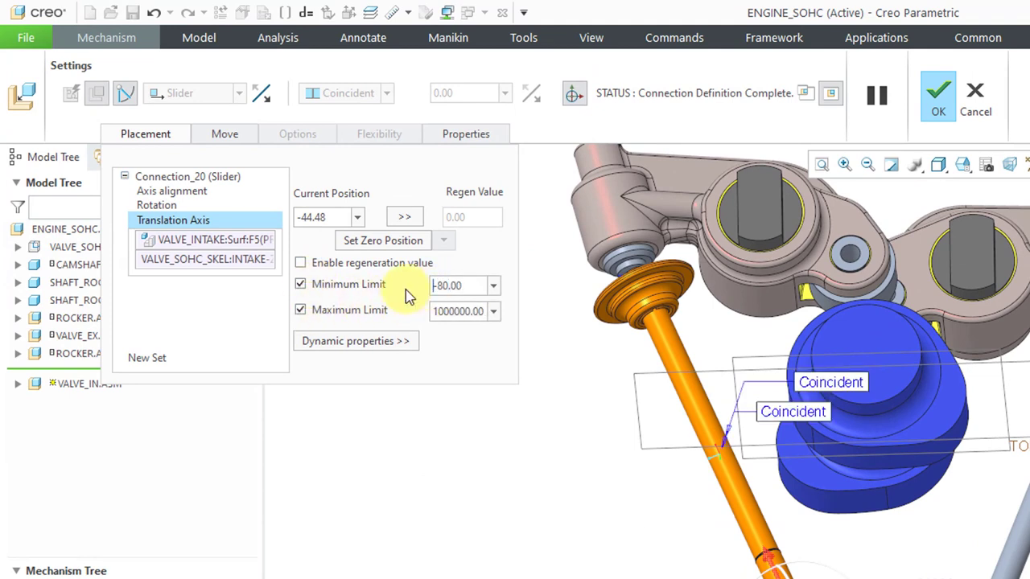
pyautogui.press('Return')
pyautogui.click(441, 310)
pyautogui.write('0')
pyautogui.press('Return')
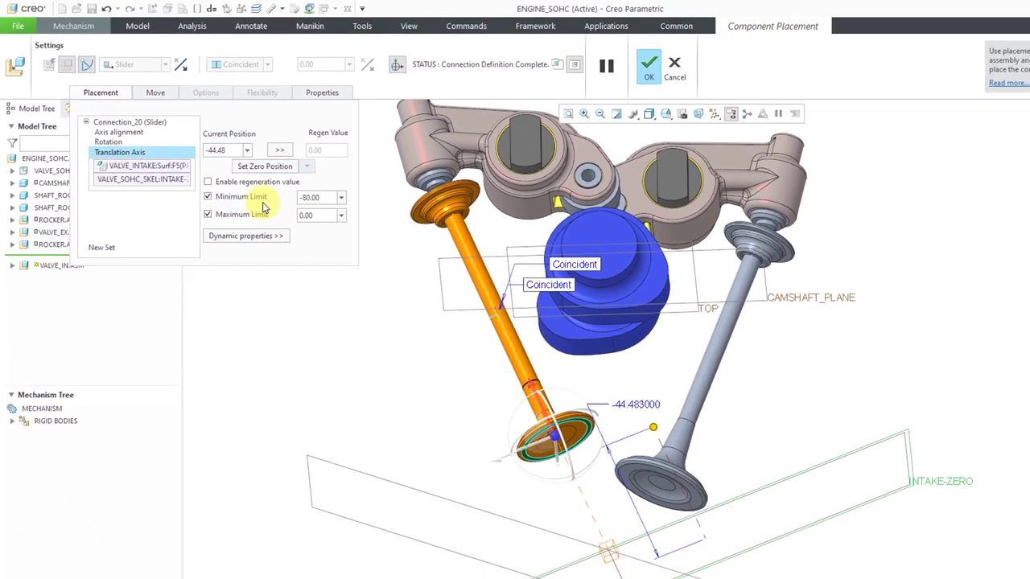
pyautogui.click(567, 58)
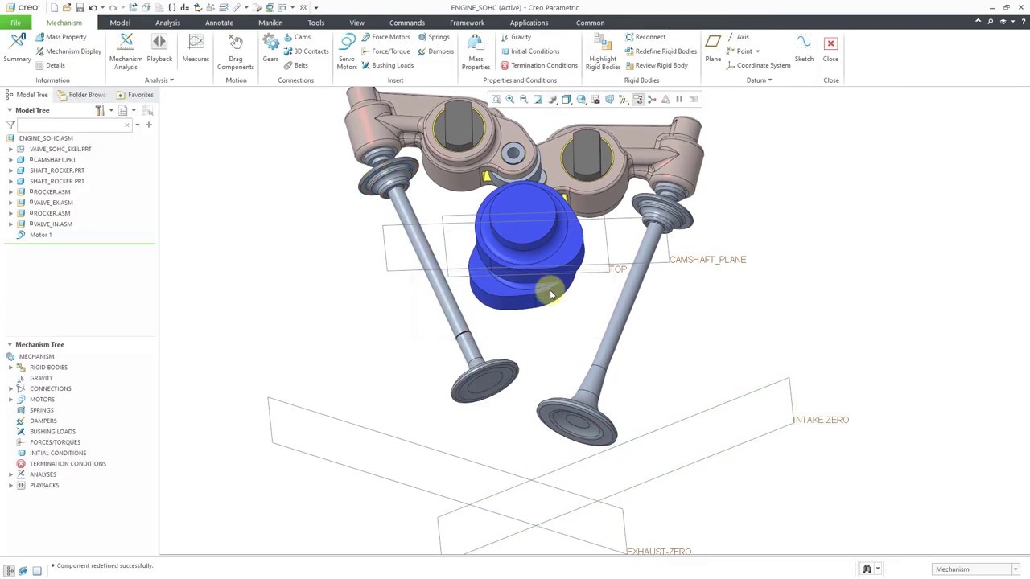
# - Hide the datum planes and regenerate the engine assembly
pyautogui.moveTo(580, 241); pyautogui.dragTo(573, 316, button='middle')
pyautogui.click(624, 98)
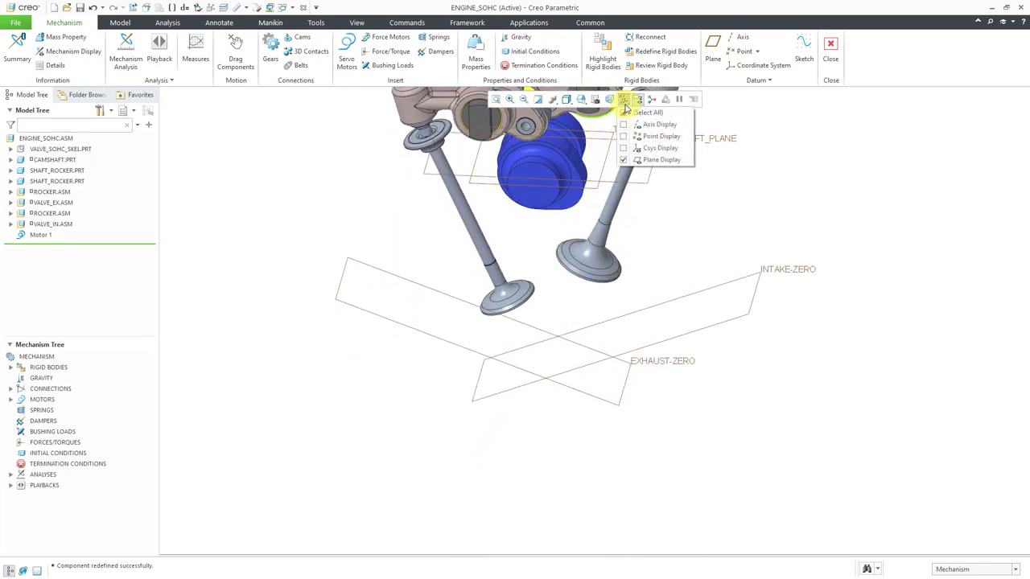
pyautogui.click(648, 160)
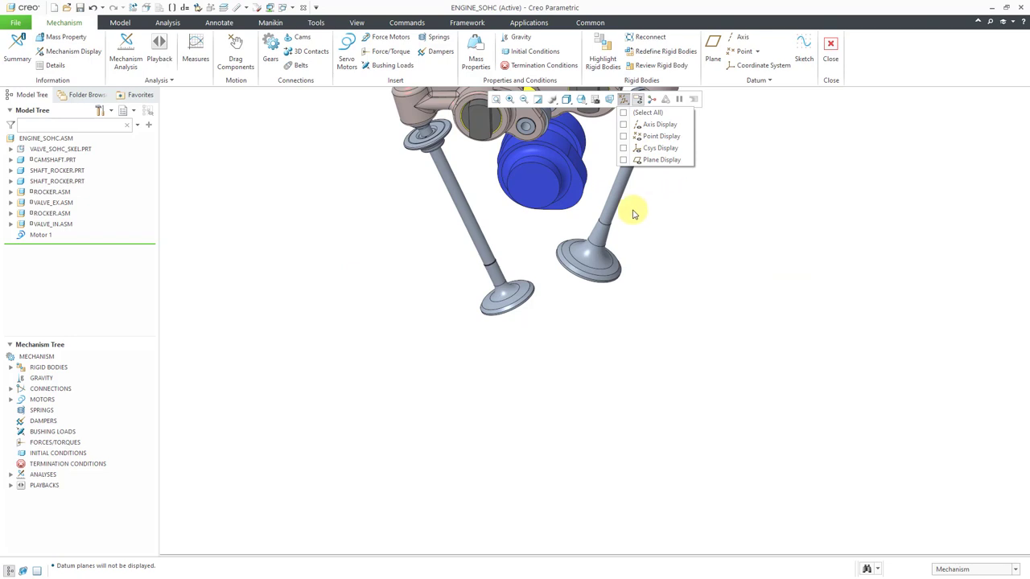
pyautogui.moveTo(621, 248); pyautogui.dragTo(582, 270, button='middle')
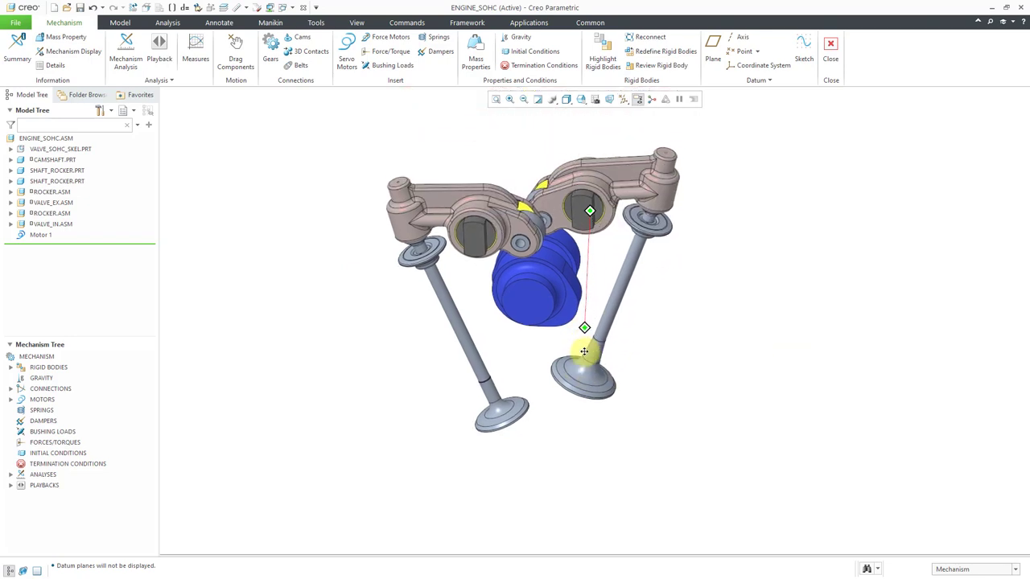
pyautogui.click(584, 352)
pyautogui.moveTo(564, 308); pyautogui.dragTo(557, 386, button='middle')
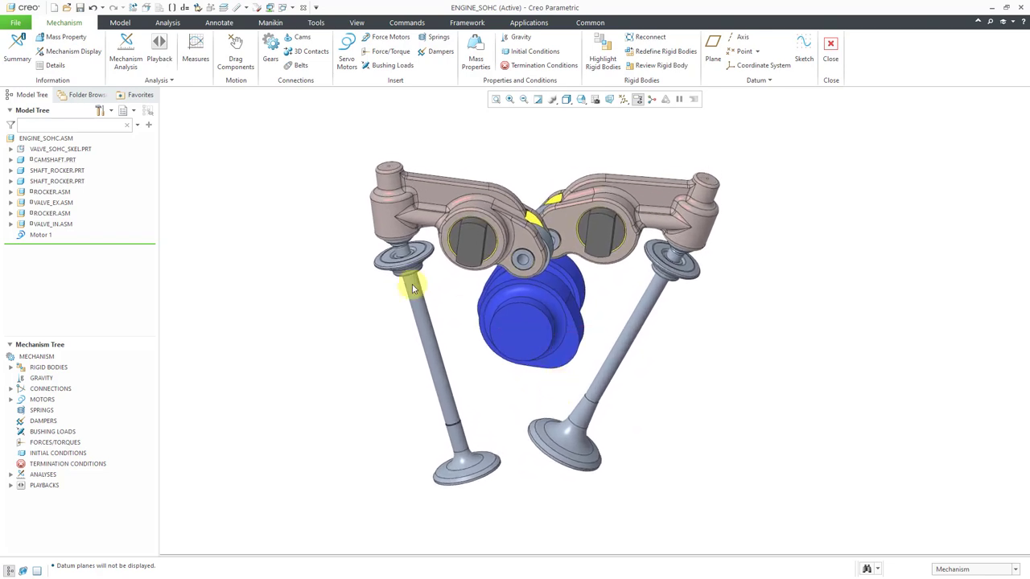
pyautogui.rightClick(290, 169)
pyautogui.click(314, 176)
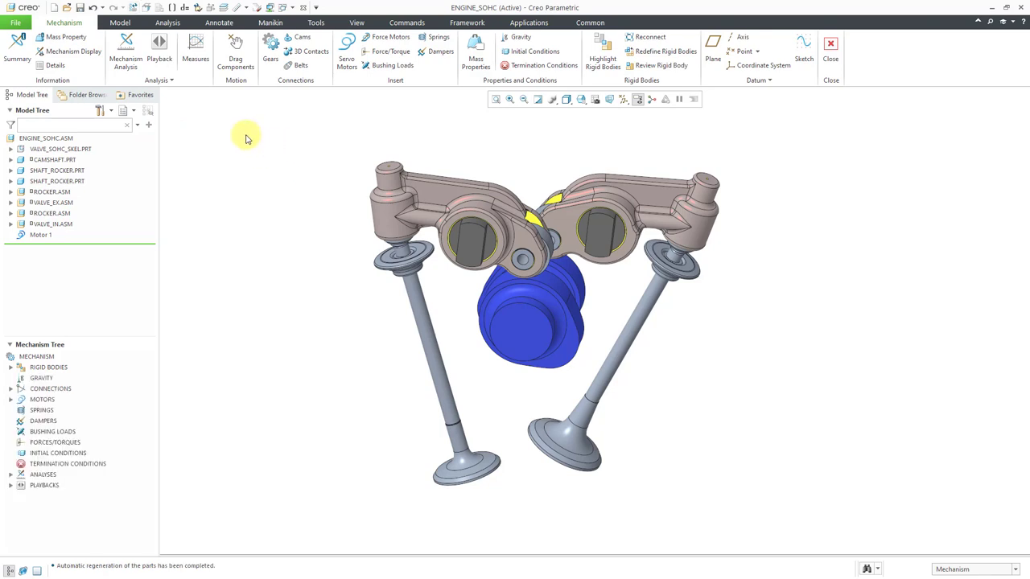
# - Take a snapshot of the mechanism's current position with Drag Components and name it START
pyautogui.click(235, 55)
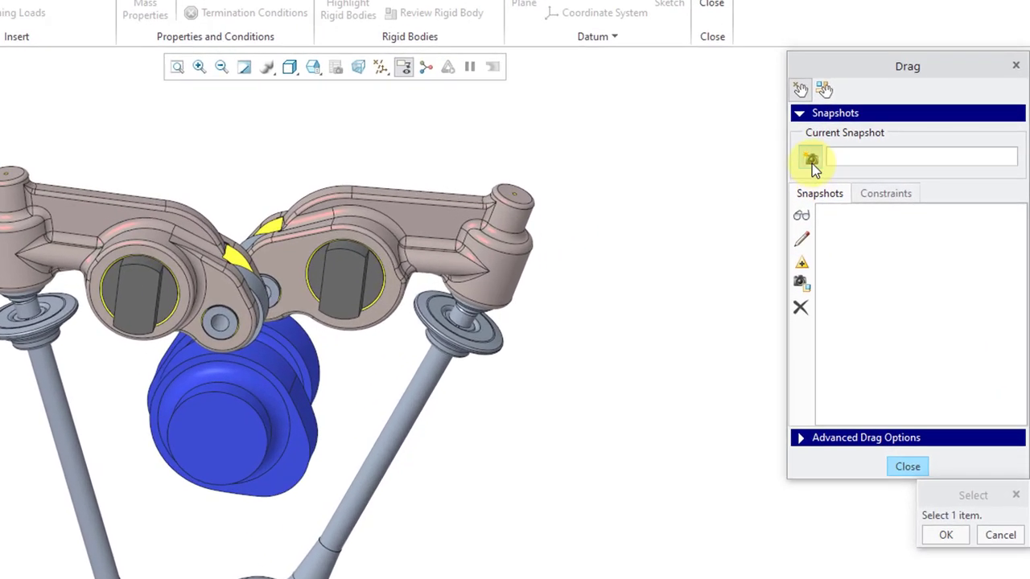
pyautogui.click(812, 163)
pyautogui.doubleClick(904, 159)
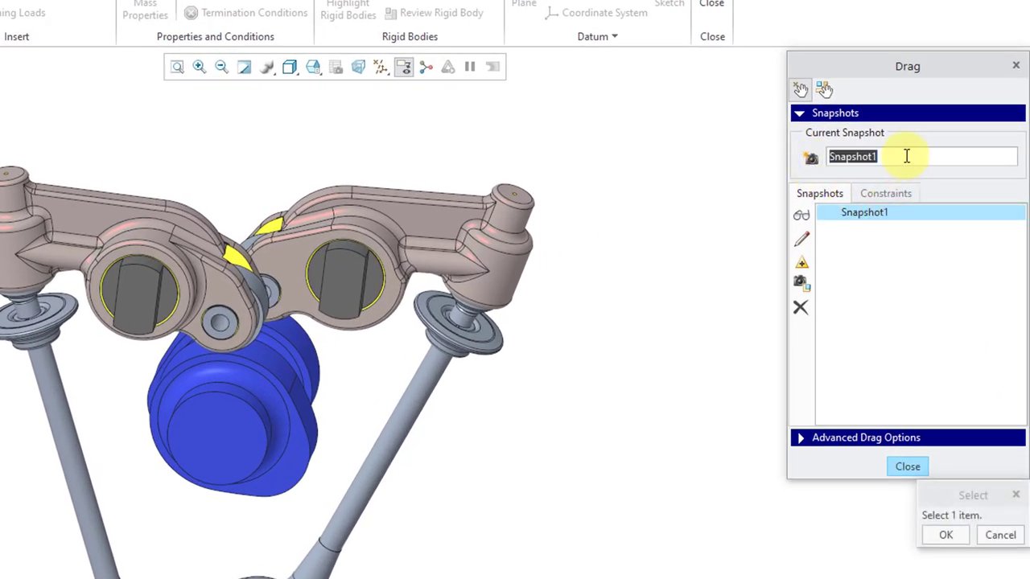
pyautogui.write('START')
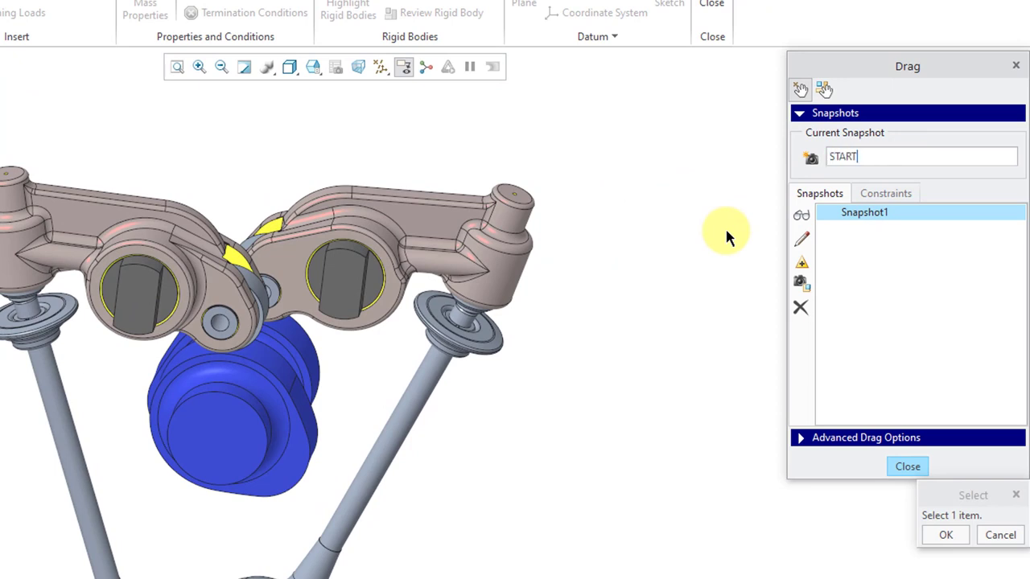
pyautogui.press('Return')
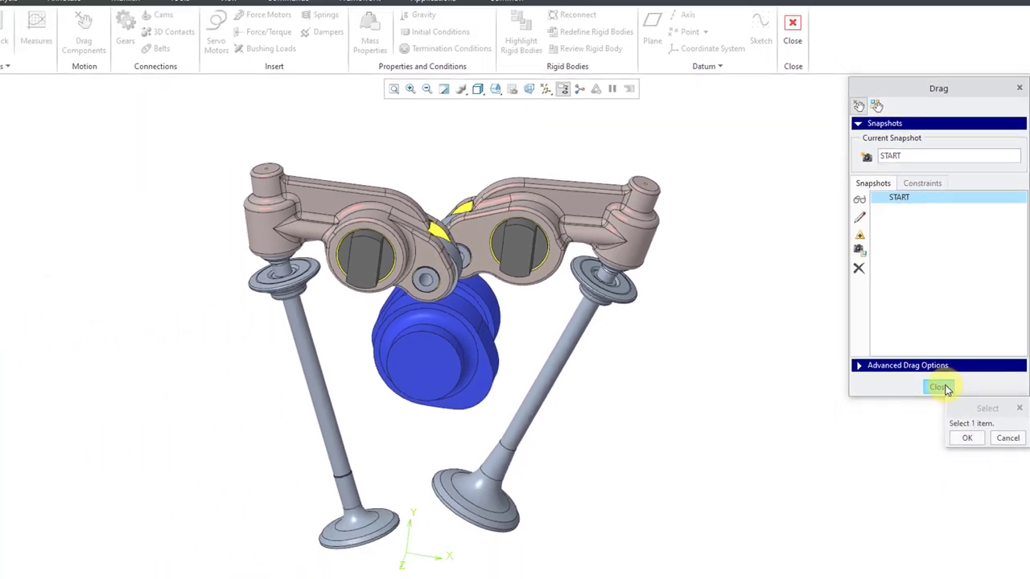
pyautogui.click(903, 468)
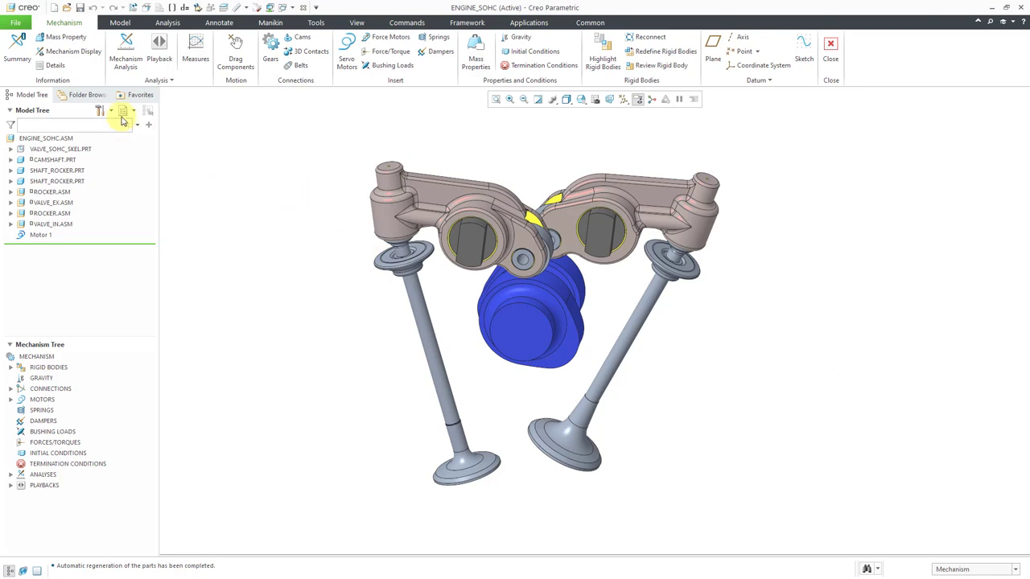
# - Turn on the display of all mechanism entity types in the model
pyautogui.click(77, 51)
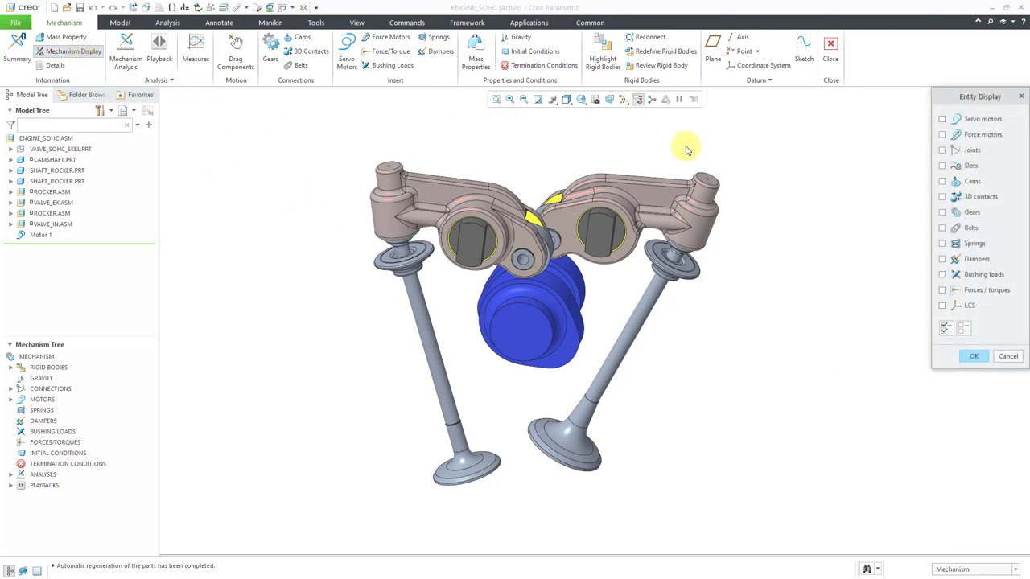
pyautogui.click(946, 327)
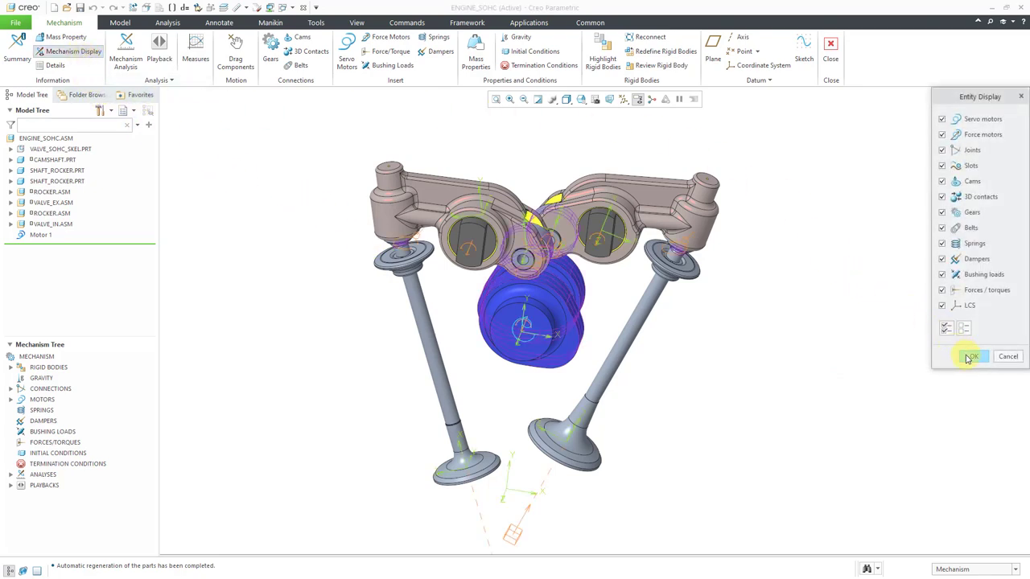
pyautogui.click(972, 356)
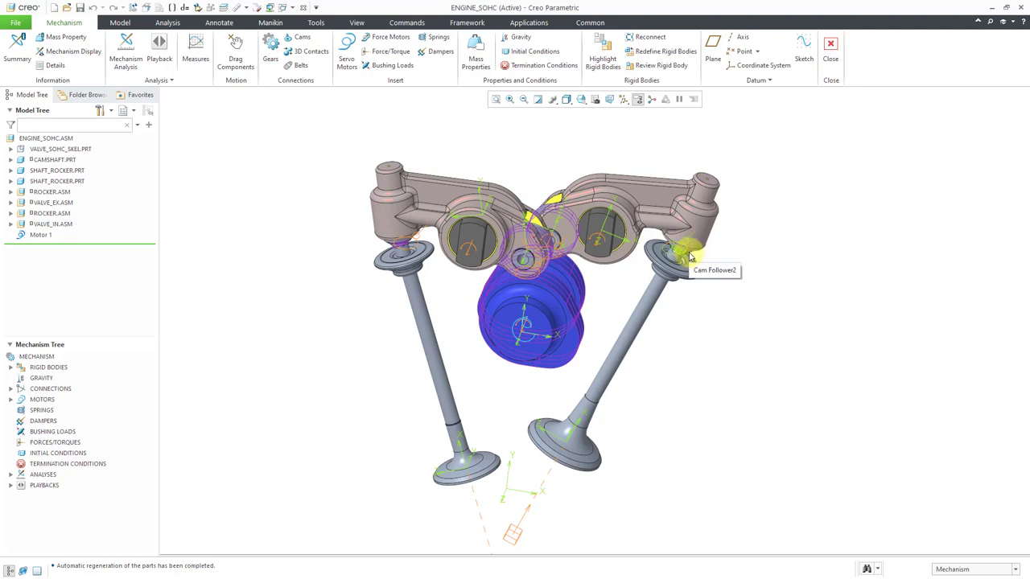
# - Edit Cam Follower2 at the exhaust valve stem, enabling liftoff with a coefficient e of 0
pyautogui.click(690, 257)
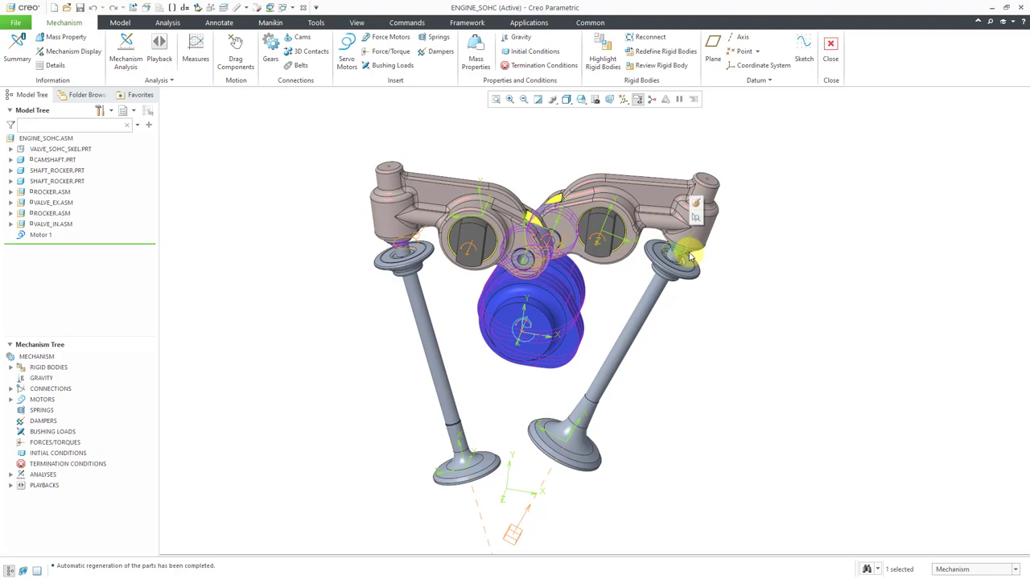
pyautogui.click(696, 202)
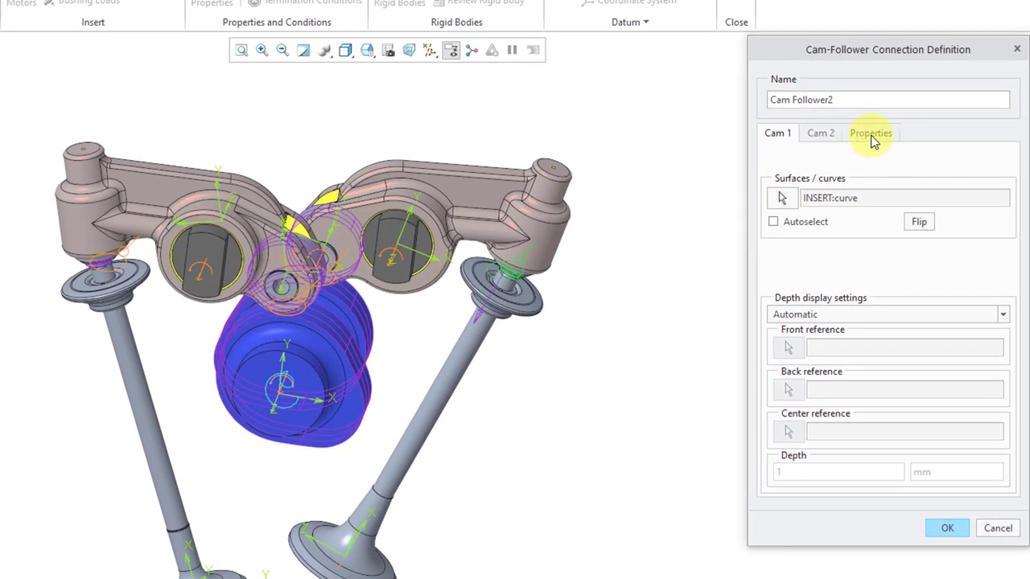
pyautogui.click(919, 155)
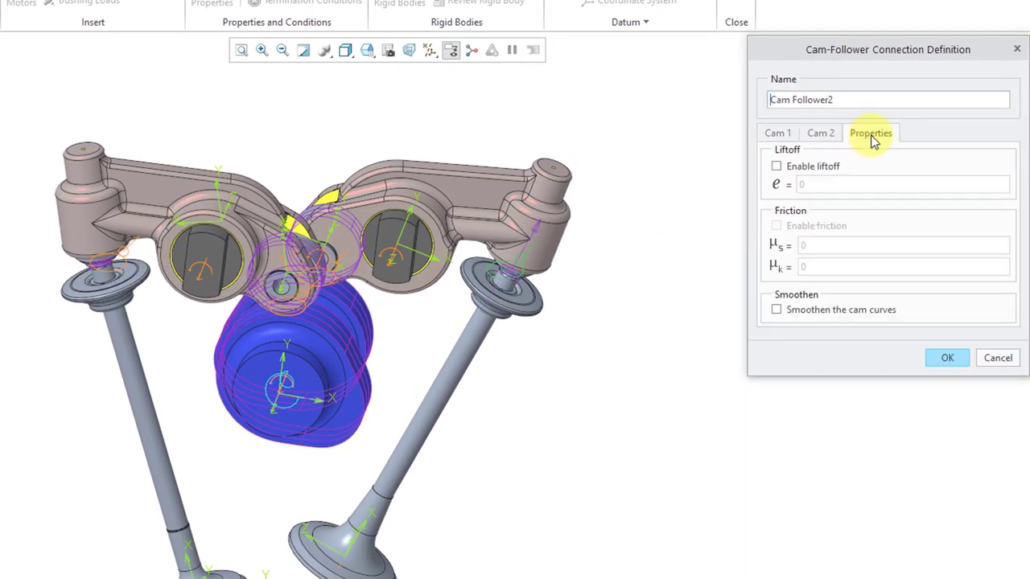
pyautogui.click(777, 166)
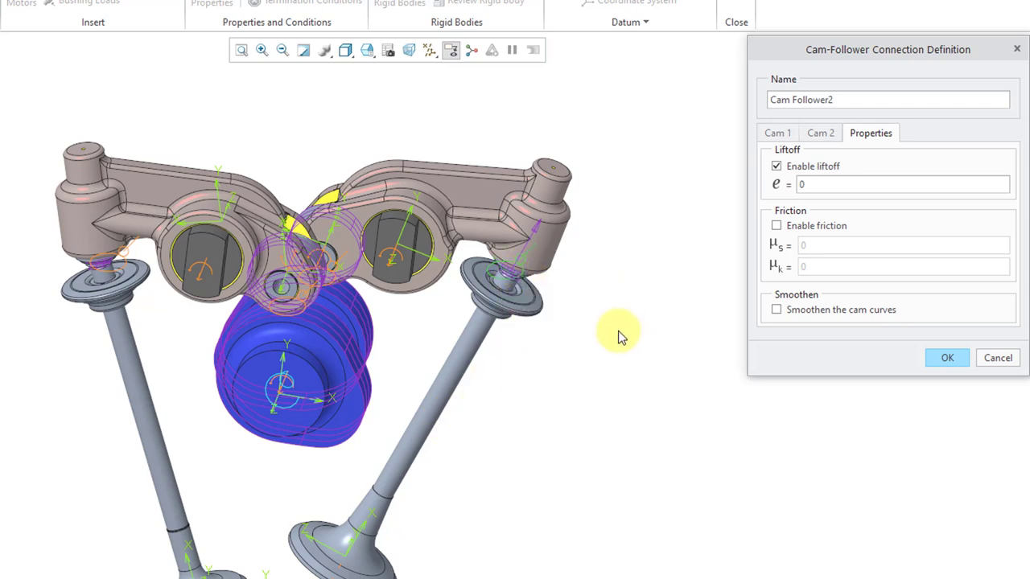
pyautogui.click(947, 359)
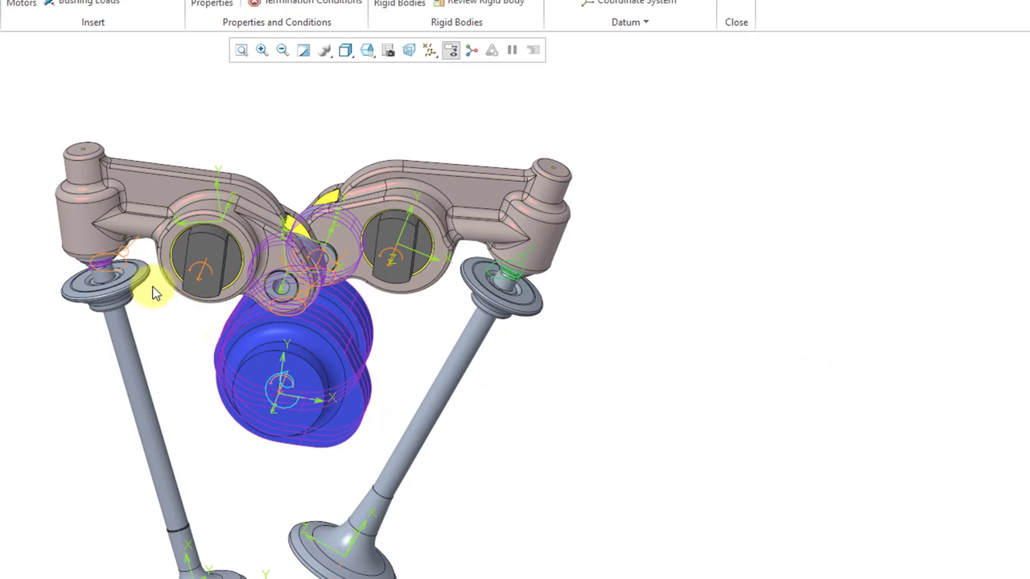
# - Edit Cam Follower4 at the intake valve stem, enabling liftoff with a coefficient e of 0
pyautogui.click(126, 265)
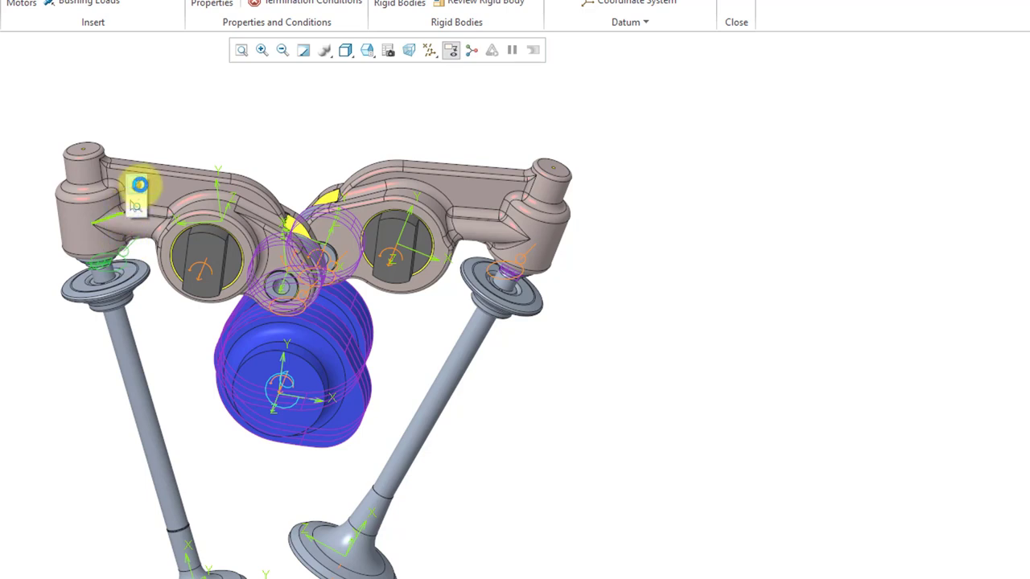
pyautogui.click(136, 185)
pyautogui.click(869, 136)
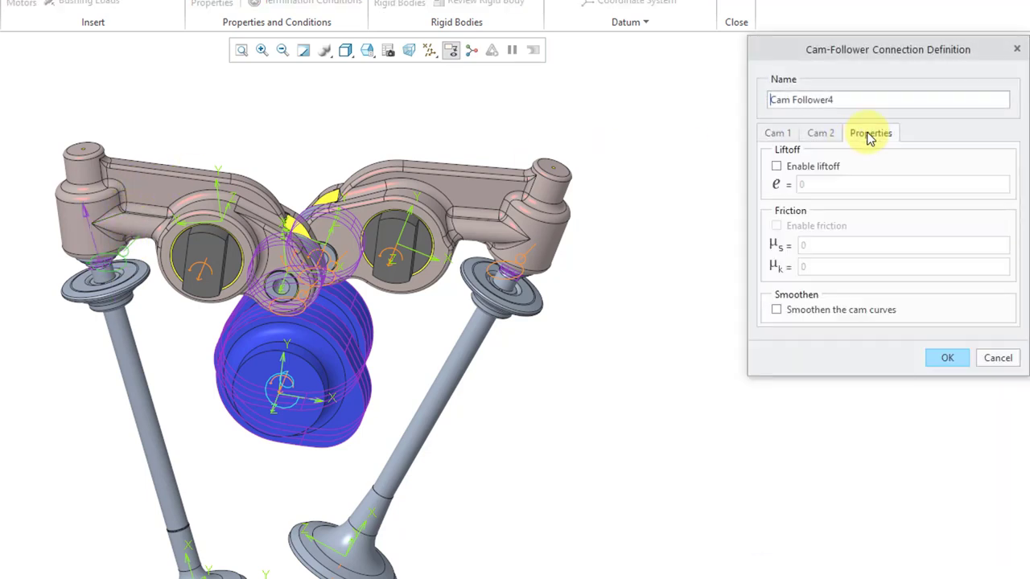
pyautogui.click(776, 166)
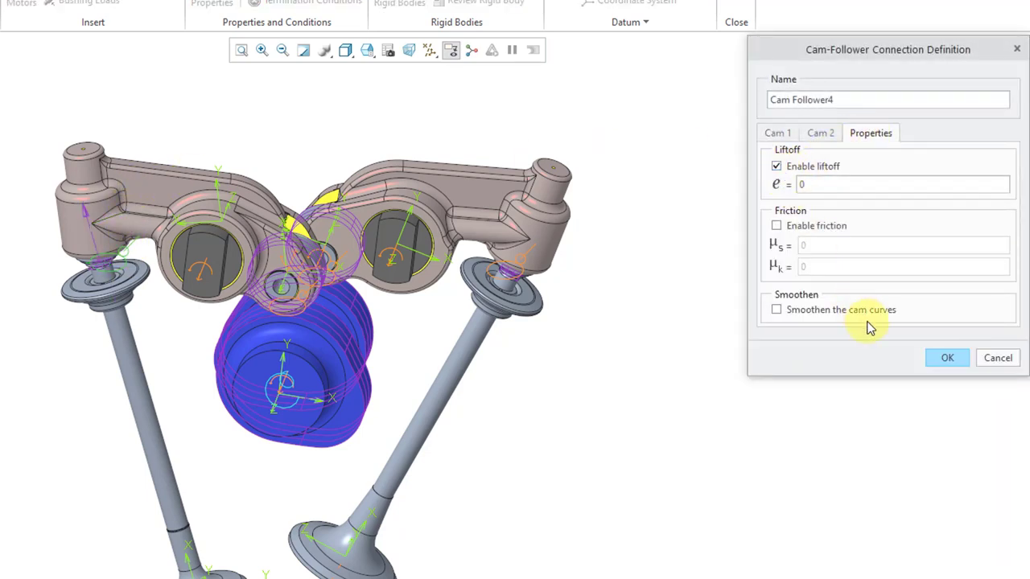
pyautogui.click(947, 358)
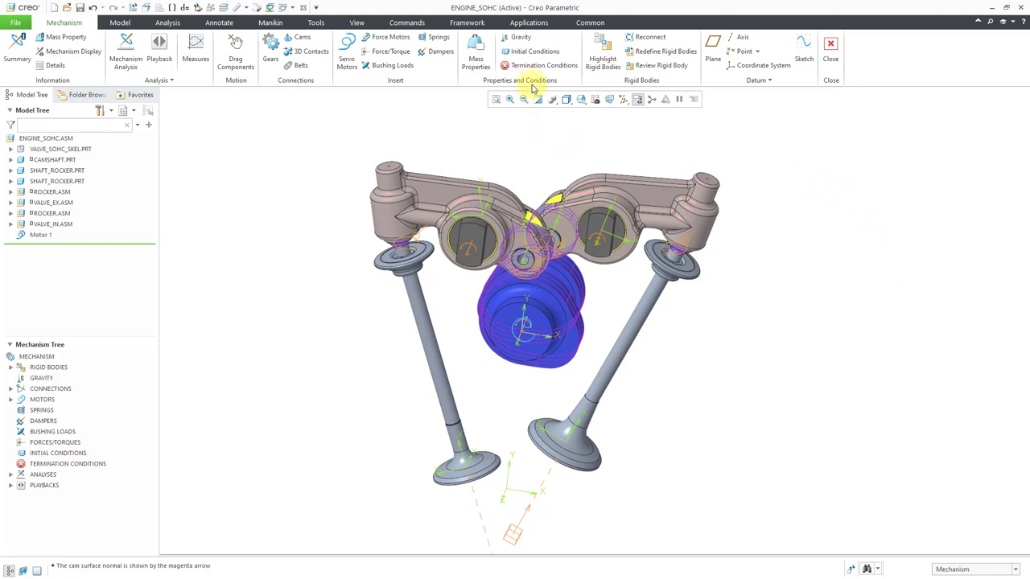
# - Accept gravity of 9806.65 mm/sec^2 with direction X 0, Y -1, Z 0, and turn off the display of LCS entities
pyautogui.click(523, 38)
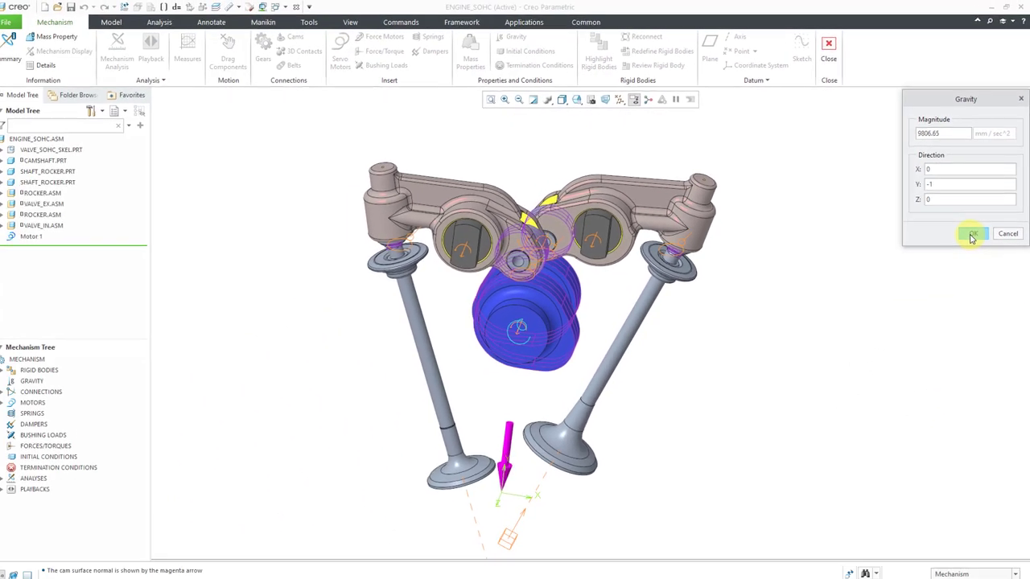
pyautogui.click(912, 407)
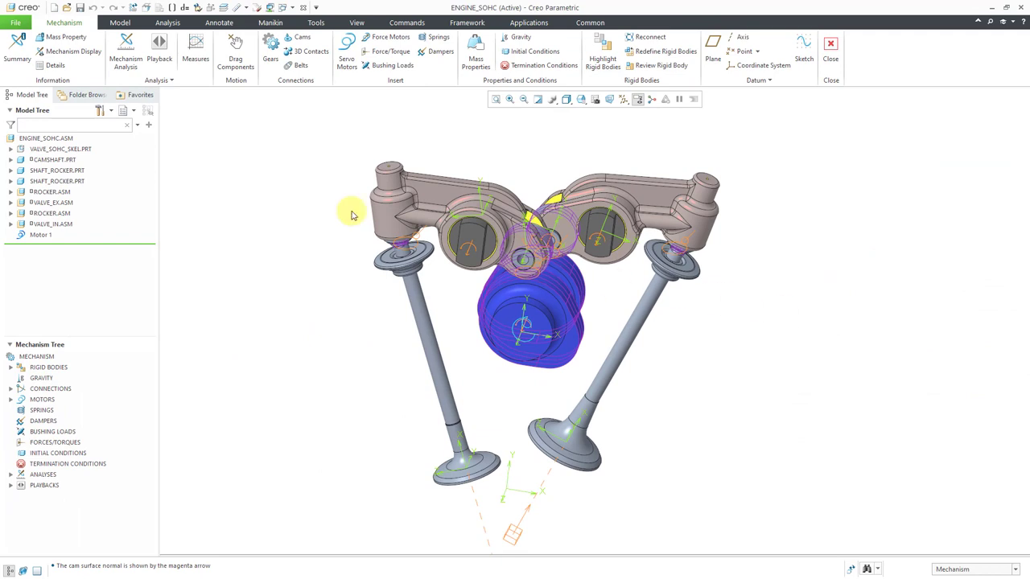
pyautogui.click(74, 52)
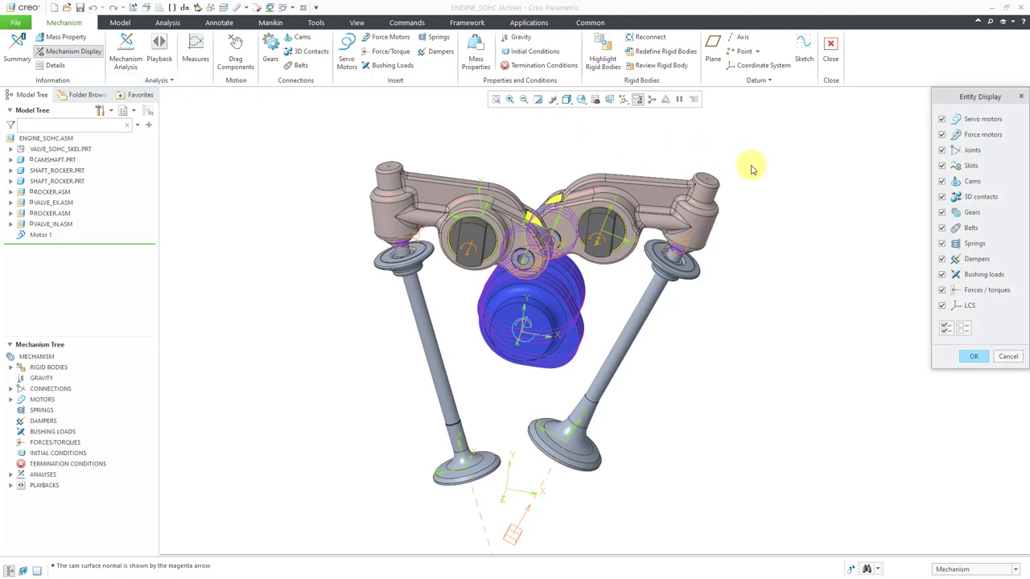
pyautogui.click(970, 307)
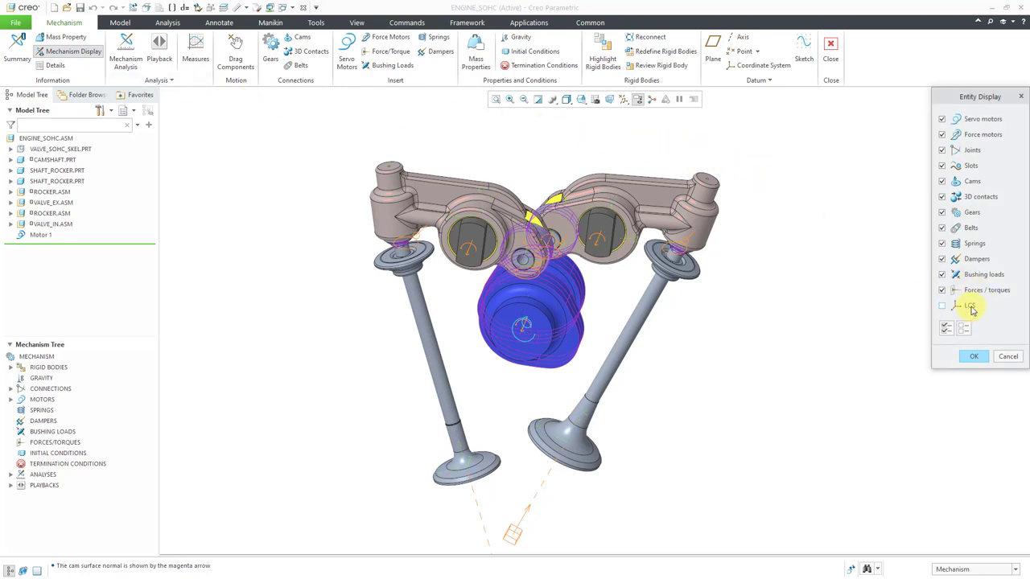
pyautogui.click(974, 356)
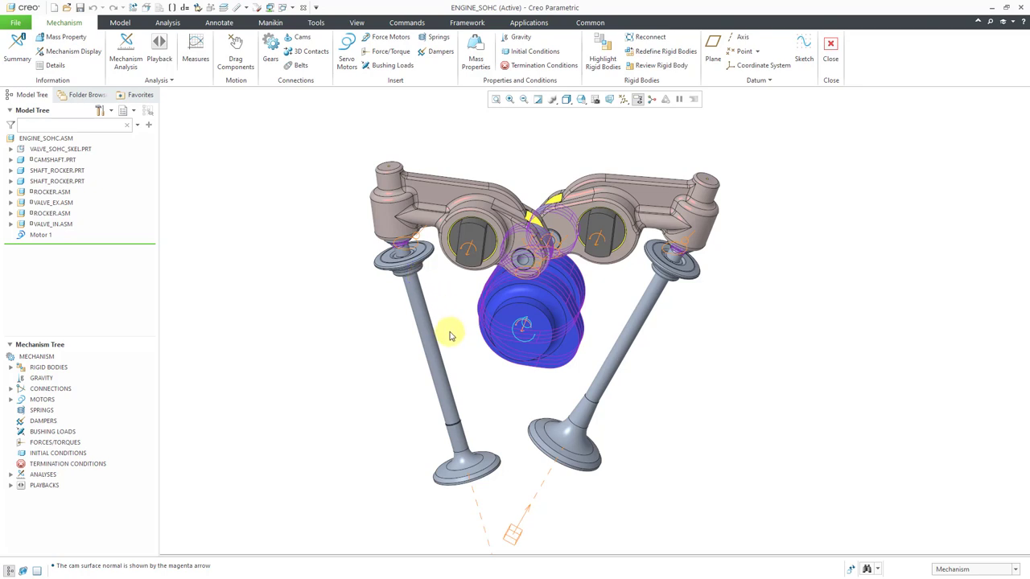
# - Turn on the display of datum points in the engine assembly
pyautogui.click(627, 100)
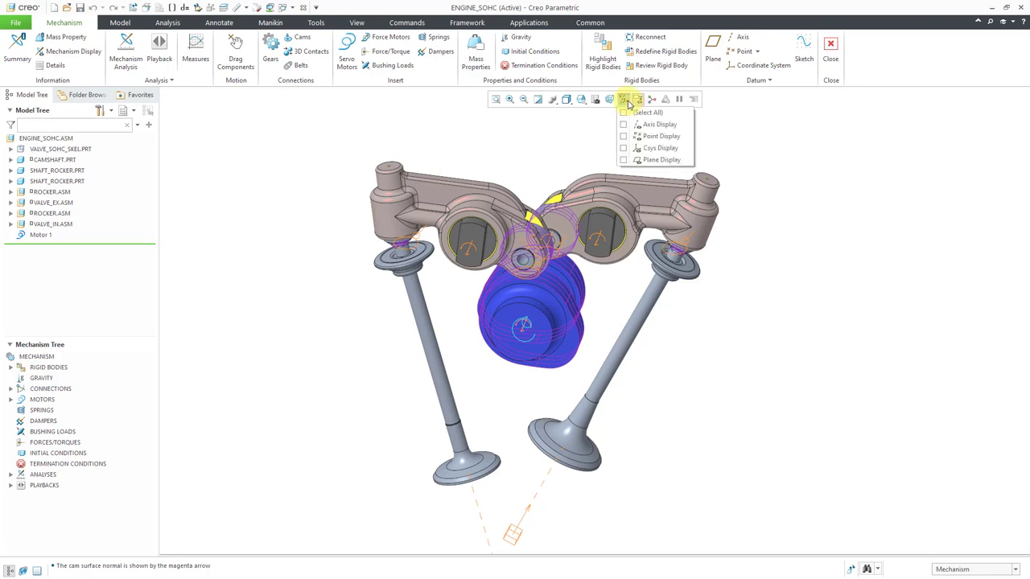
pyautogui.click(660, 138)
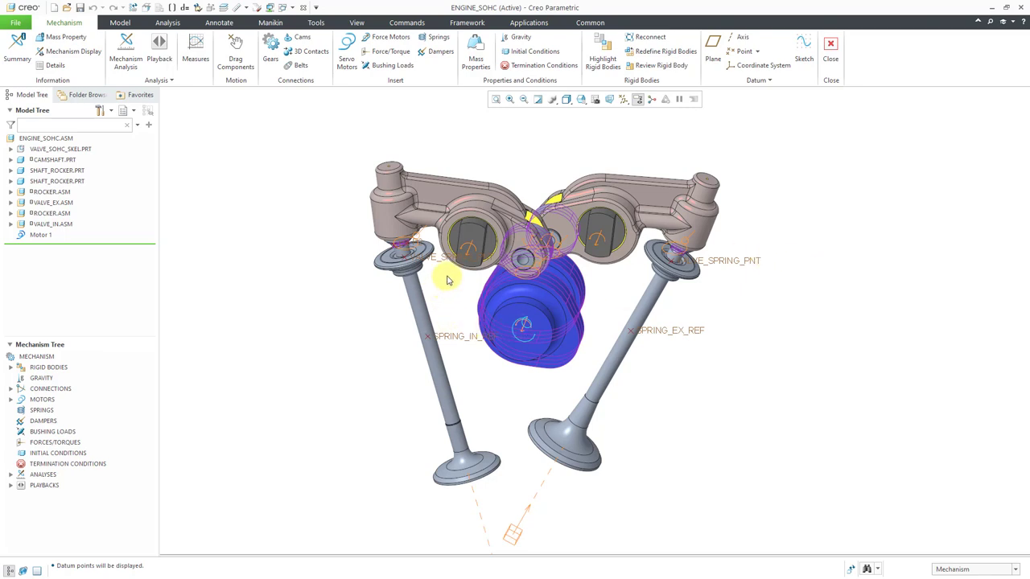
pyautogui.moveTo(444, 264)
pyautogui.mouseDown(button='middle')
pyautogui.moveTo(436, 281)
pyautogui.moveTo(453, 283)
pyautogui.moveTo(439, 285)
pyautogui.mouseUp(button='middle')
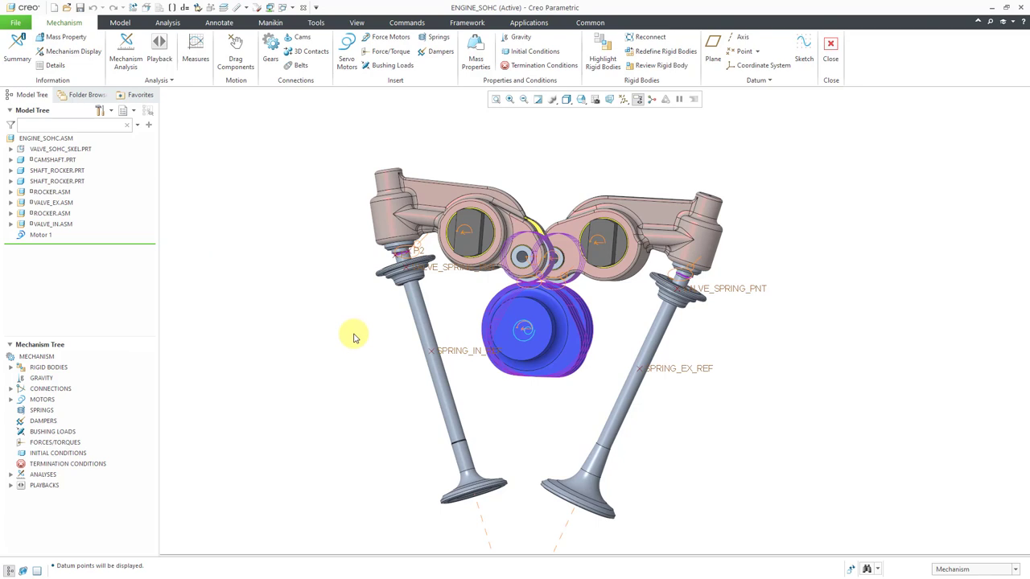
# - Start a linear spring on the intake valve between datum points SPRING_IN_REF and VALVE_SPRING_PNT
pyautogui.click(440, 38)
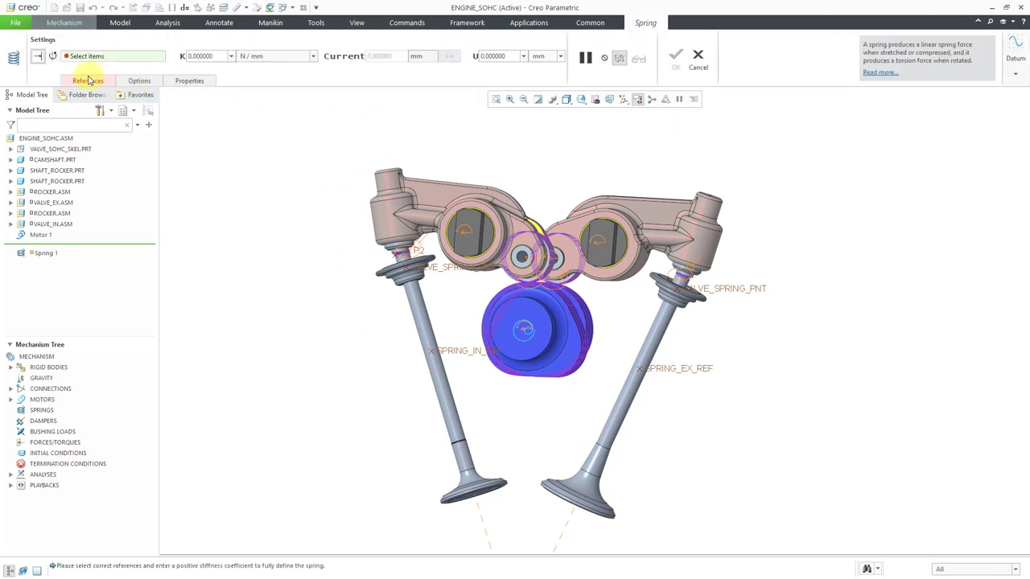
pyautogui.click(87, 81)
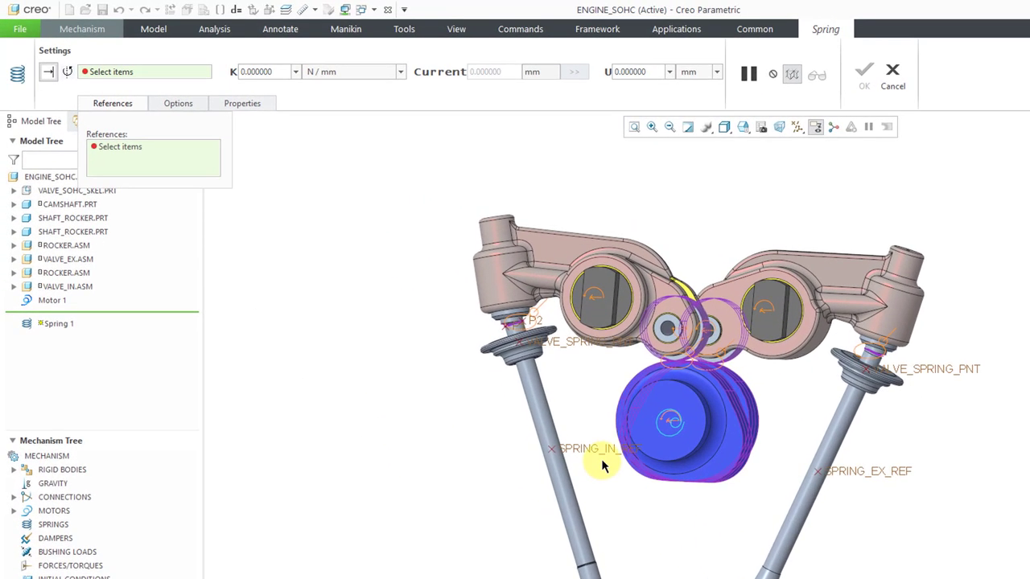
pyautogui.click(600, 450)
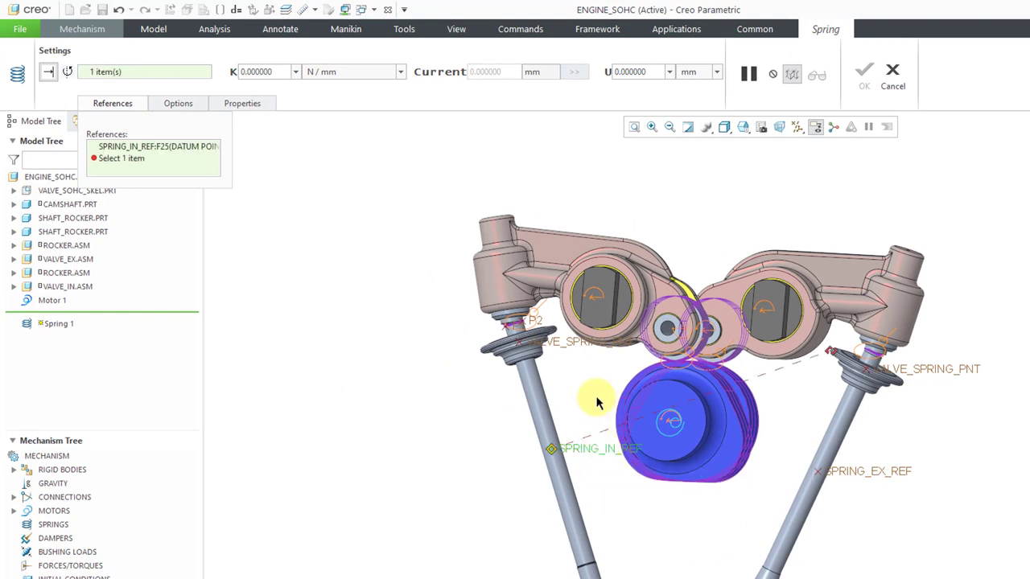
pyautogui.click(569, 348)
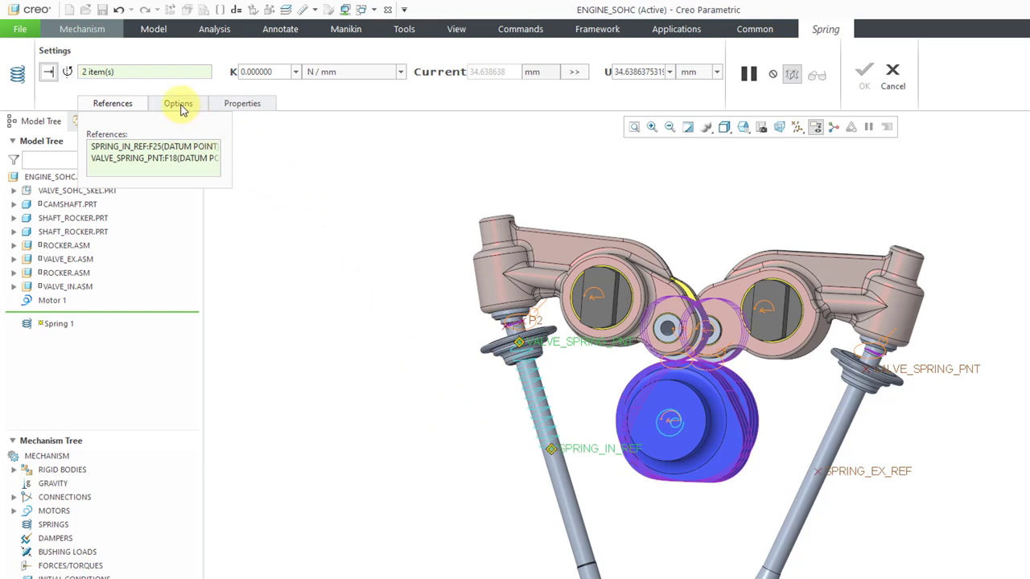
# - Enable the adjusted icon diameter for the intake valve spring and set it to 20 mm
pyautogui.click(178, 106)
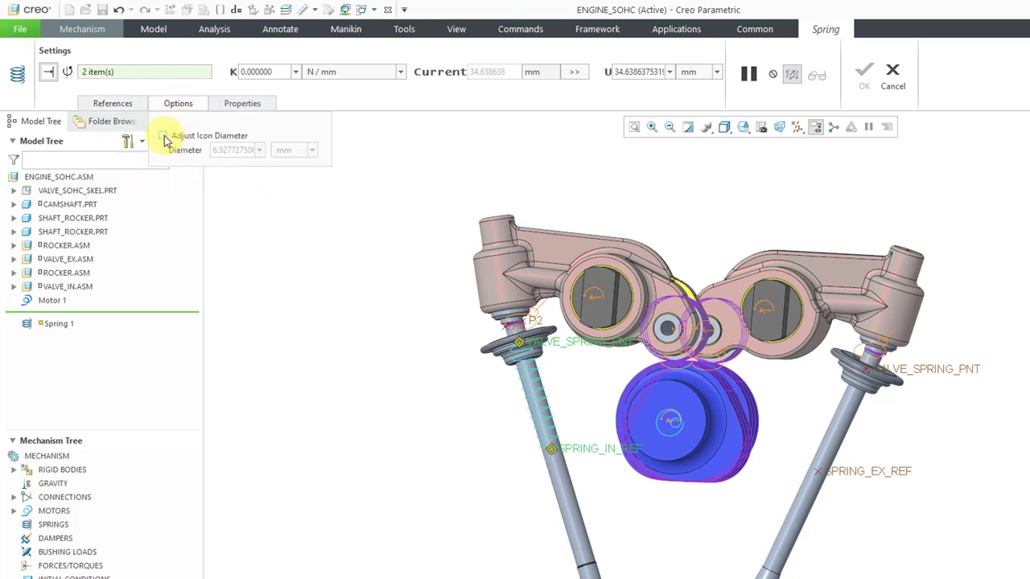
pyautogui.click(163, 137)
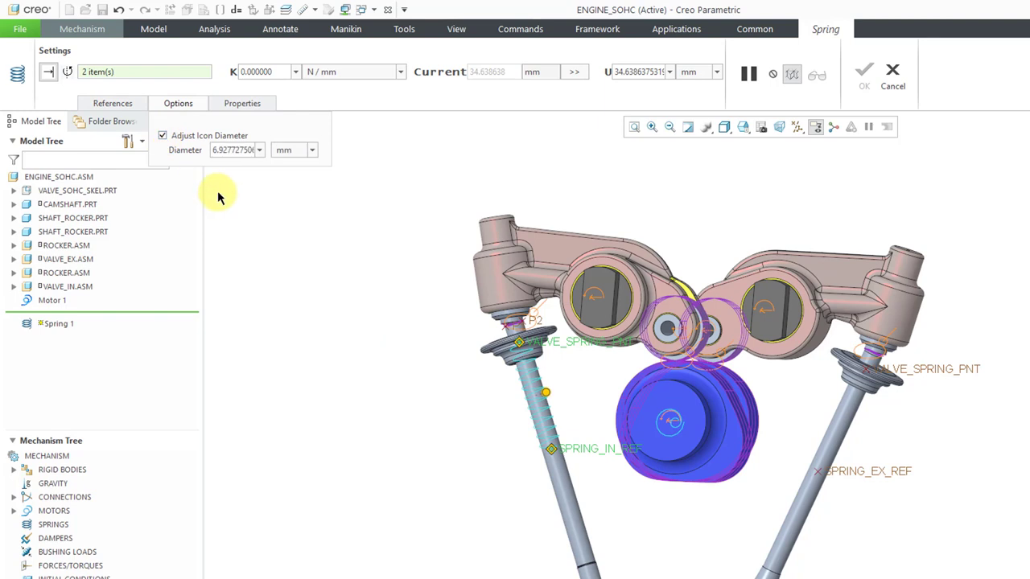
pyautogui.doubleClick(229, 152)
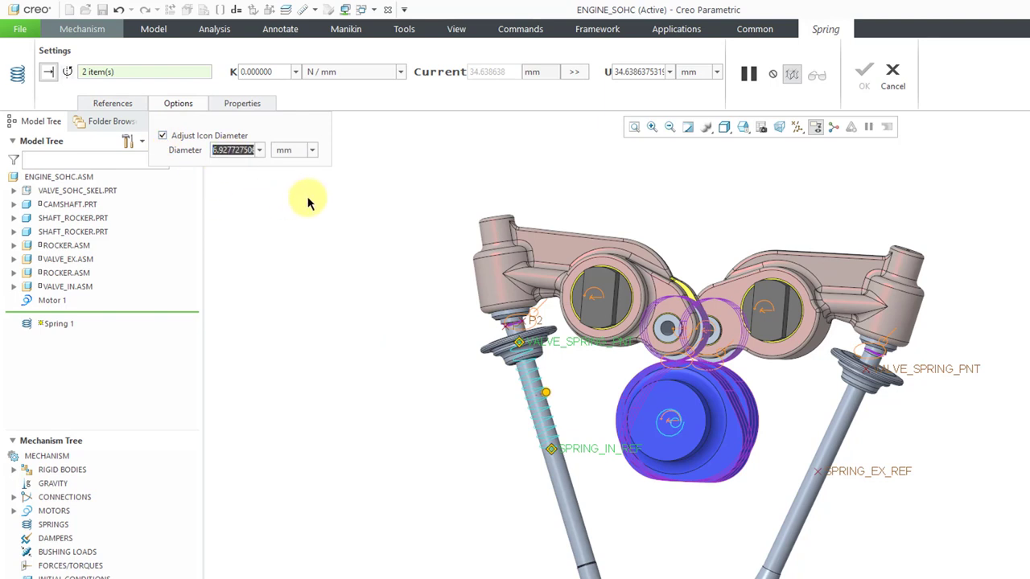
pyautogui.write('20')
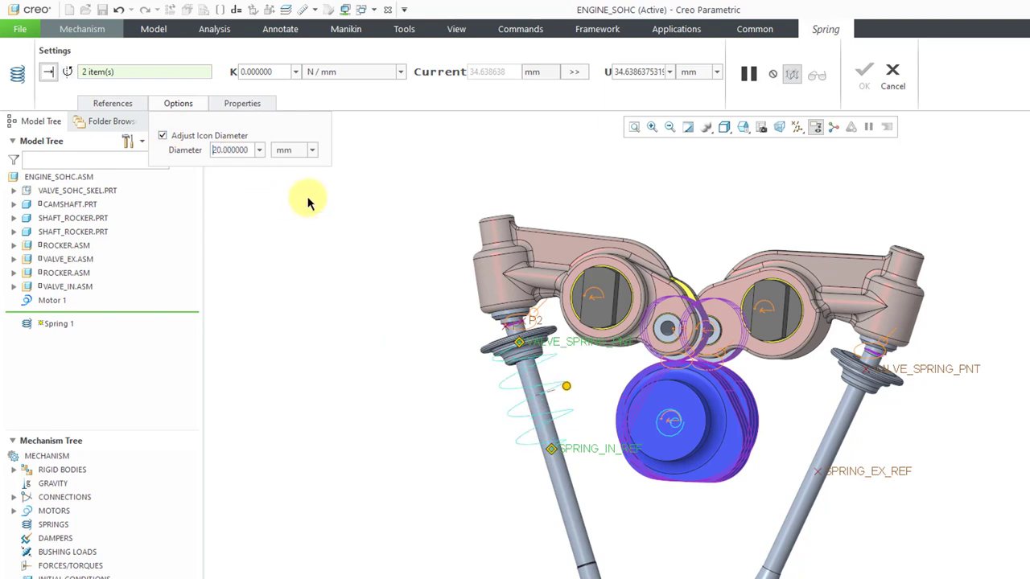
pyautogui.scroll(1, 542, 387)
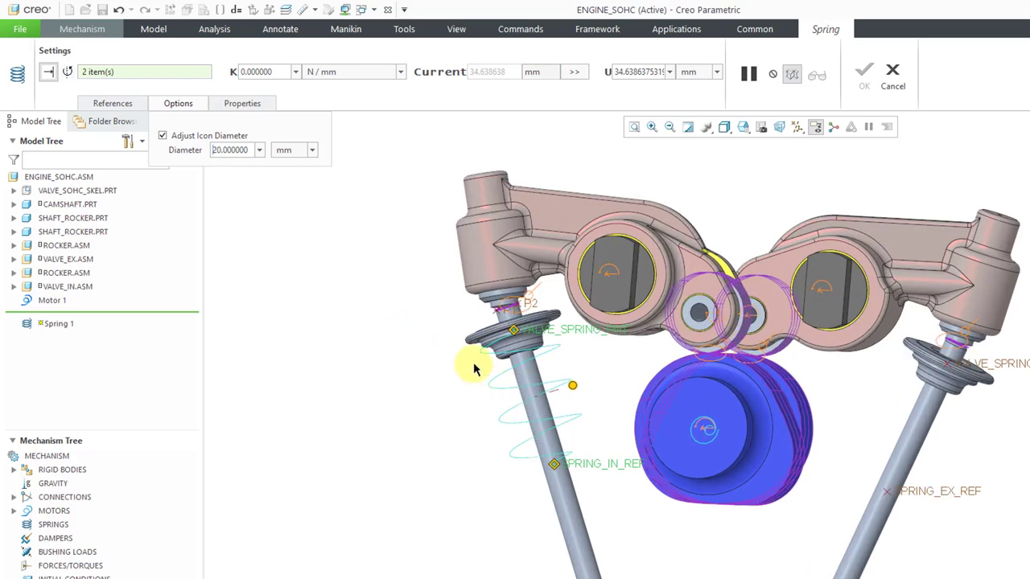
pyautogui.scroll(1, 472, 359)
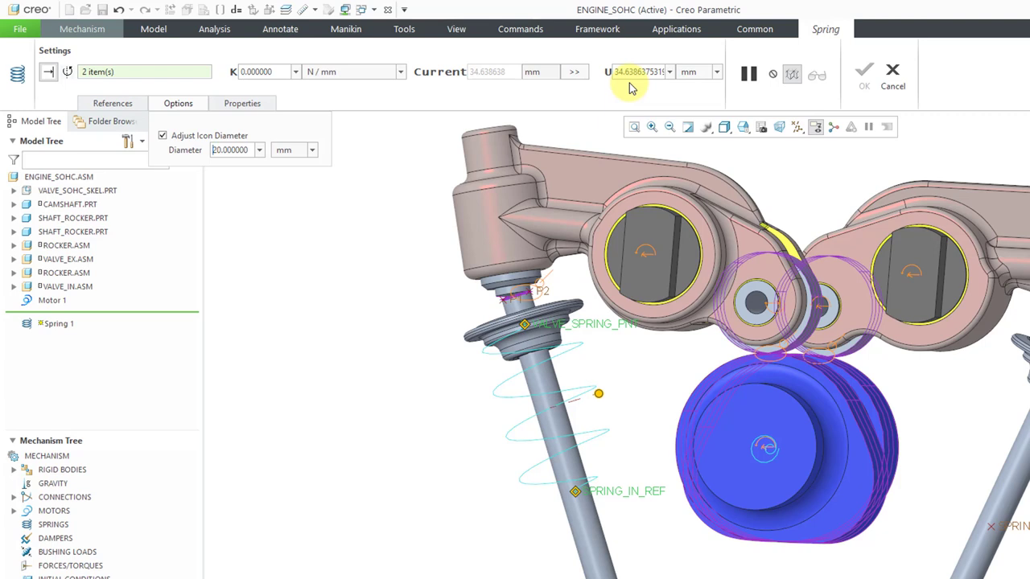
# - Set the intake spring's unstretched length U to 50 mm and stiffness K to 10 N/mm, and complete the spring
pyautogui.click(624, 77)
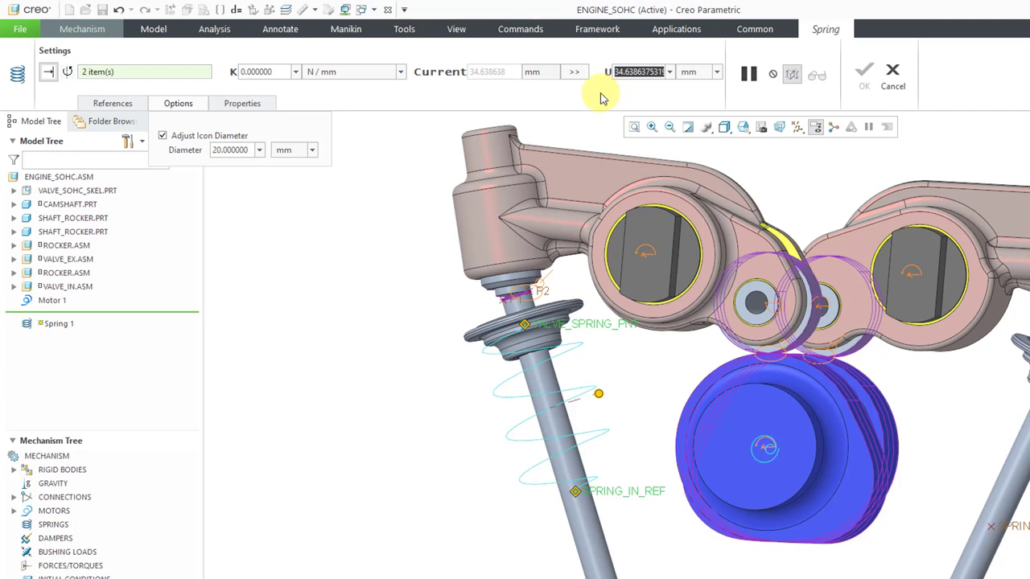
pyautogui.write('50')
pyautogui.press('Return')
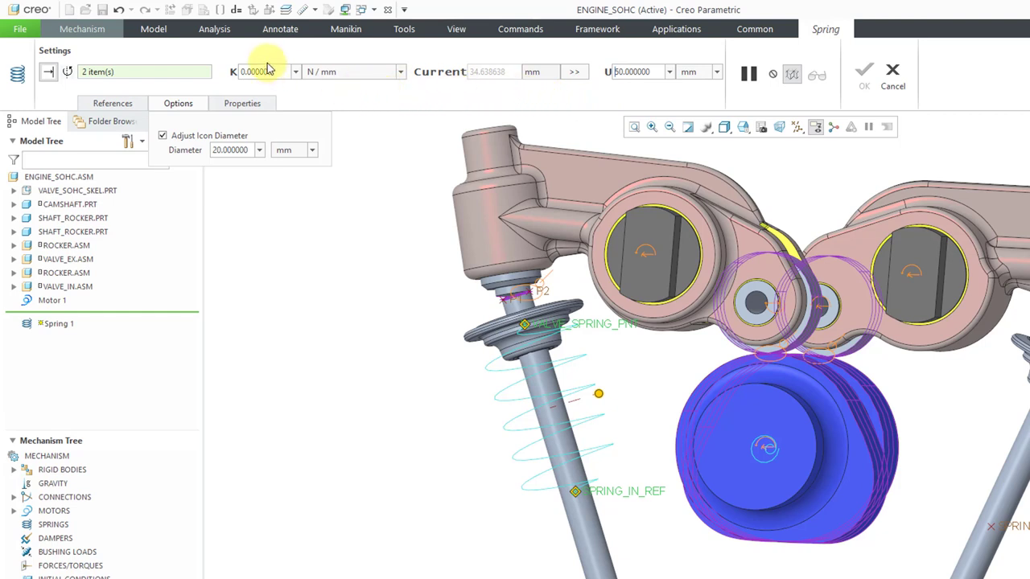
pyautogui.click(404, 75)
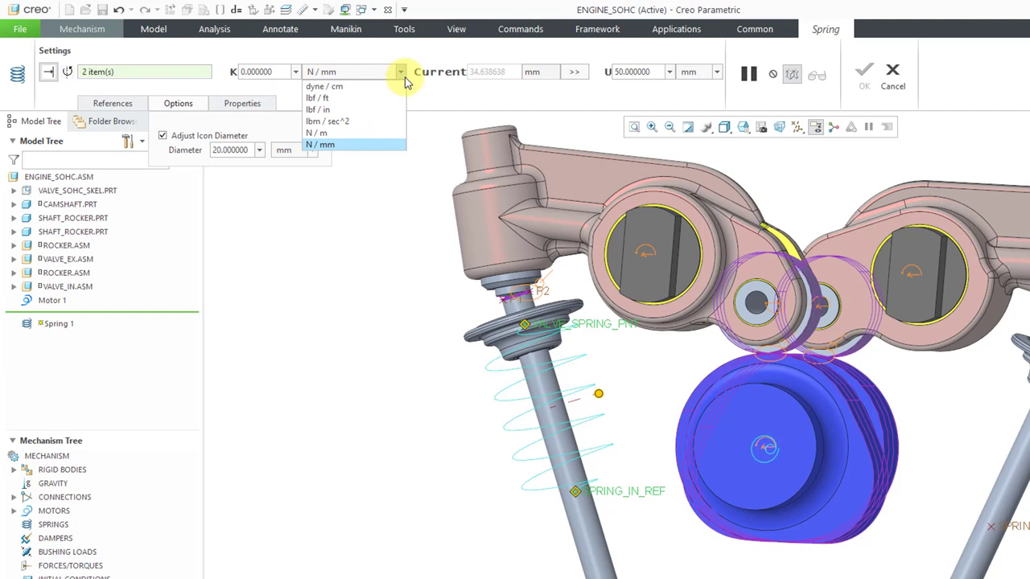
pyautogui.click(264, 71)
pyautogui.doubleClick(259, 71)
pyautogui.write('10')
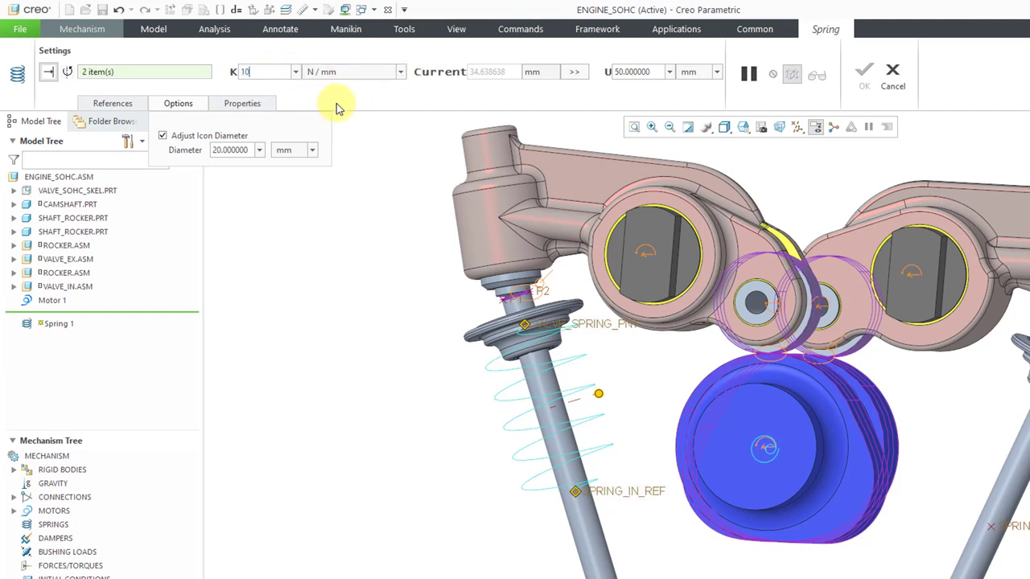
pyautogui.press('Return')
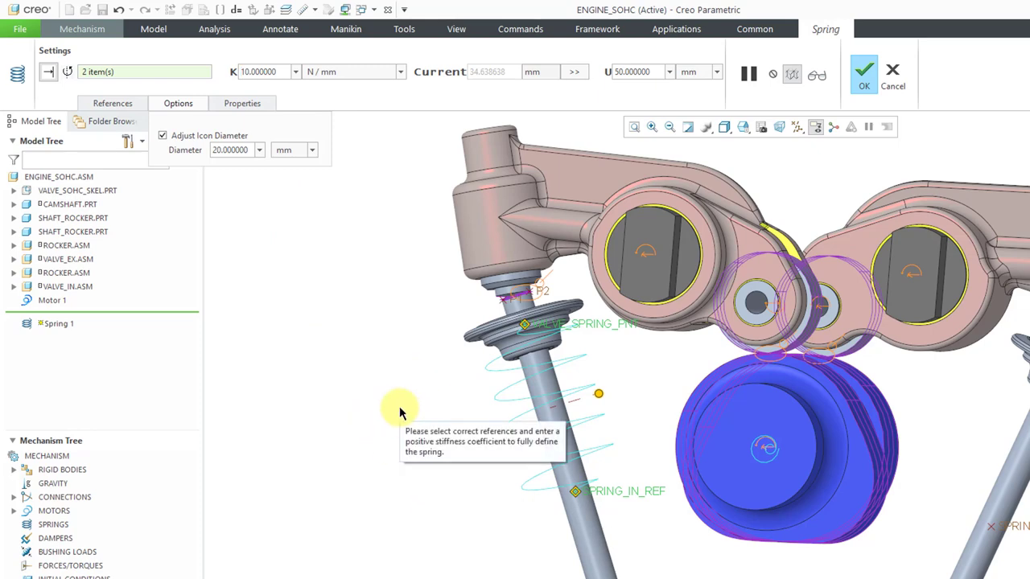
pyautogui.click(863, 74)
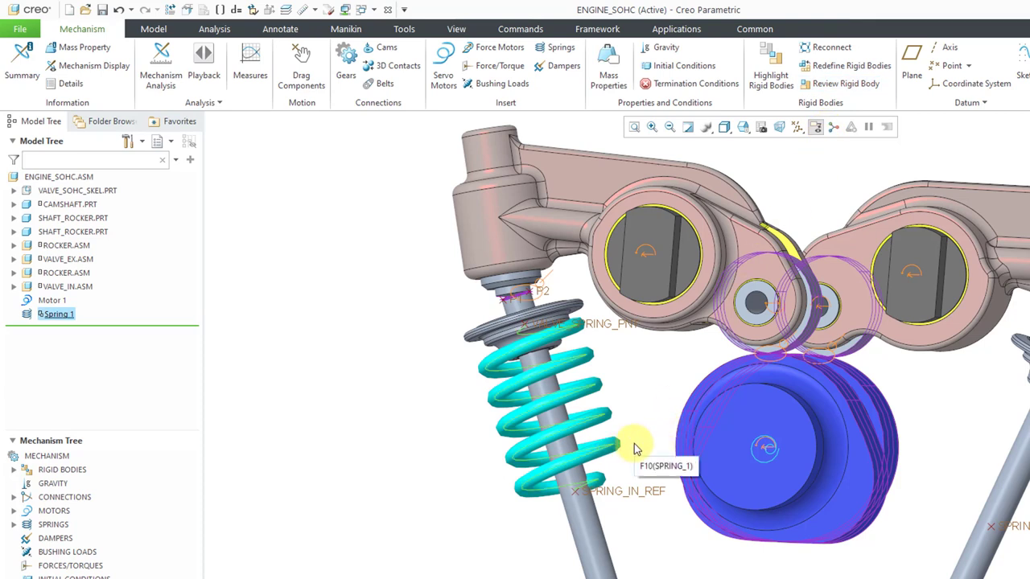
pyautogui.click(57, 316)
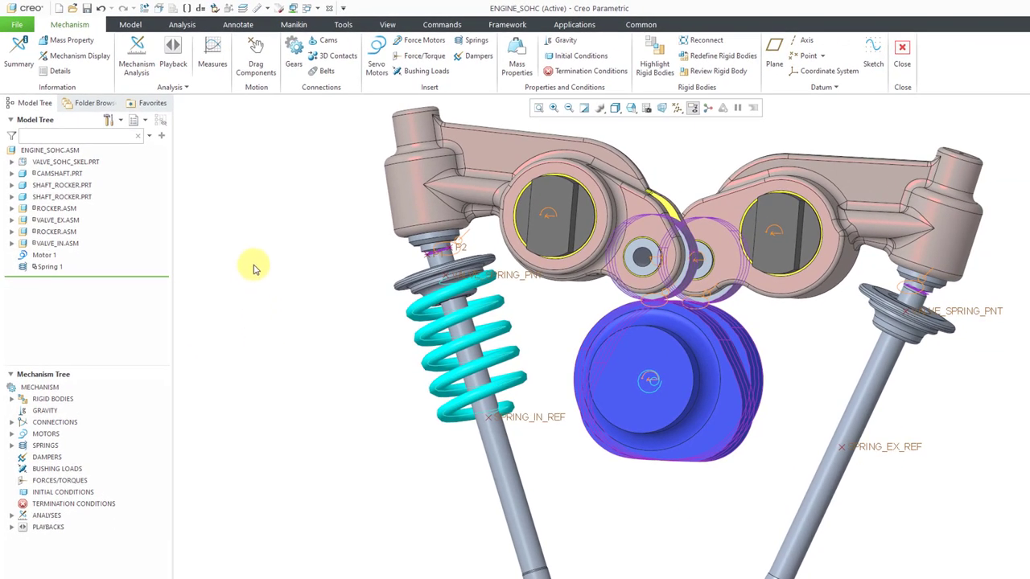
# - Start a second linear spring on the exhaust valve between datum points SPRING_EX_REF and VALVE_SPRING_PNT
pyautogui.click(471, 41)
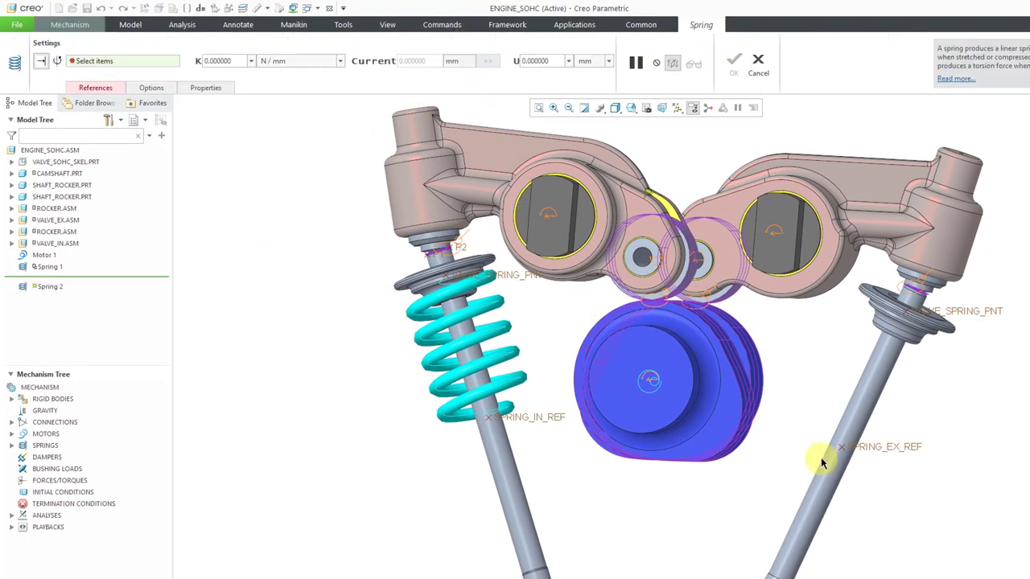
pyautogui.click(901, 452)
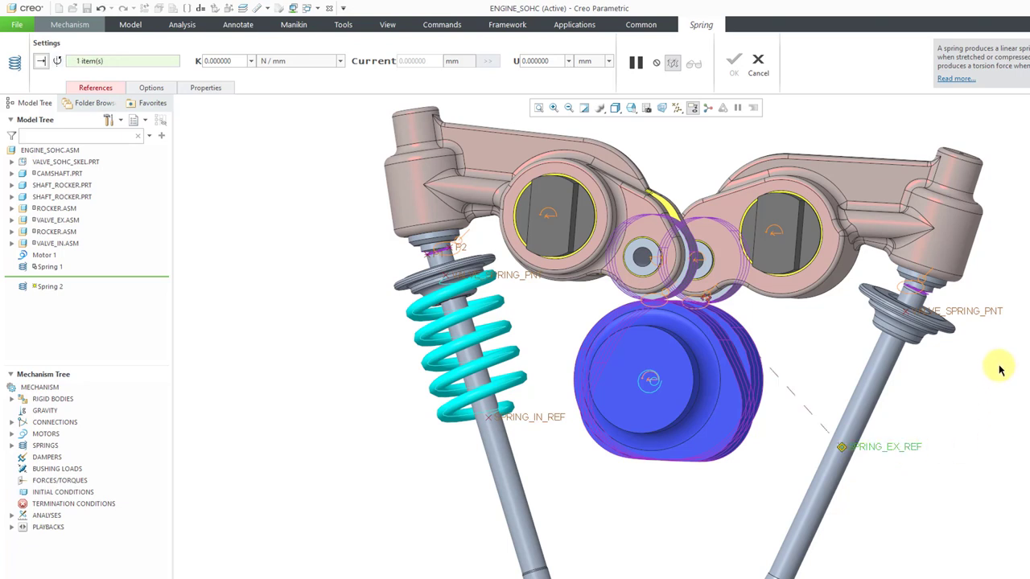
pyautogui.click(992, 315)
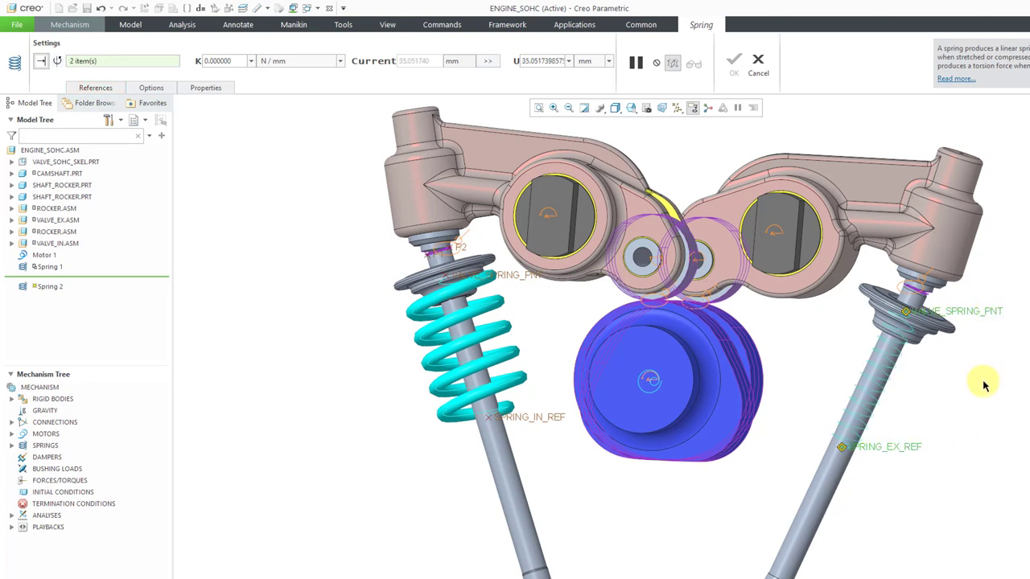
# - Enable the adjusted icon diameter for the exhaust valve spring and set it to 20 mm
pyautogui.click(147, 88)
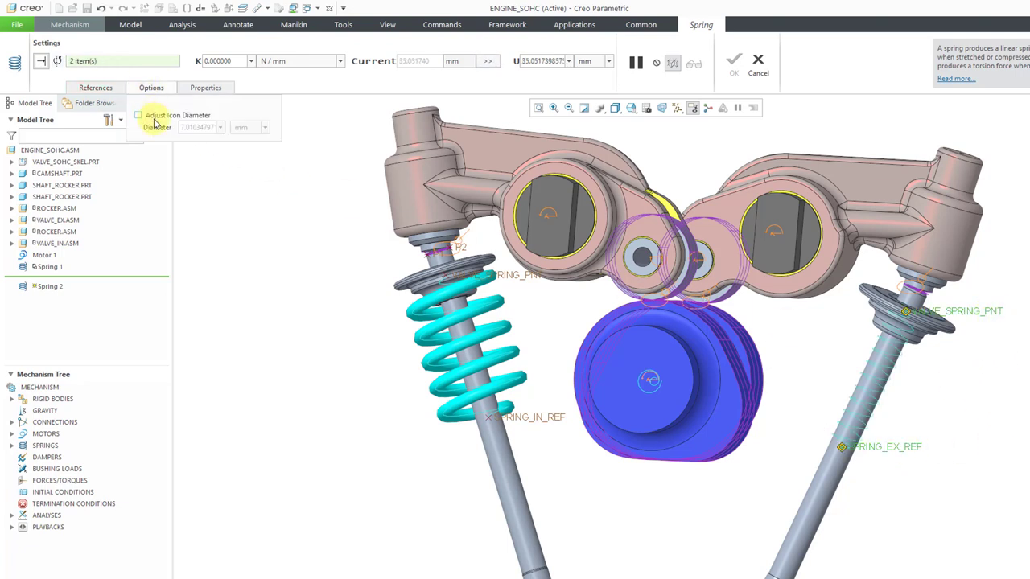
pyautogui.click(138, 115)
pyautogui.doubleClick(197, 127)
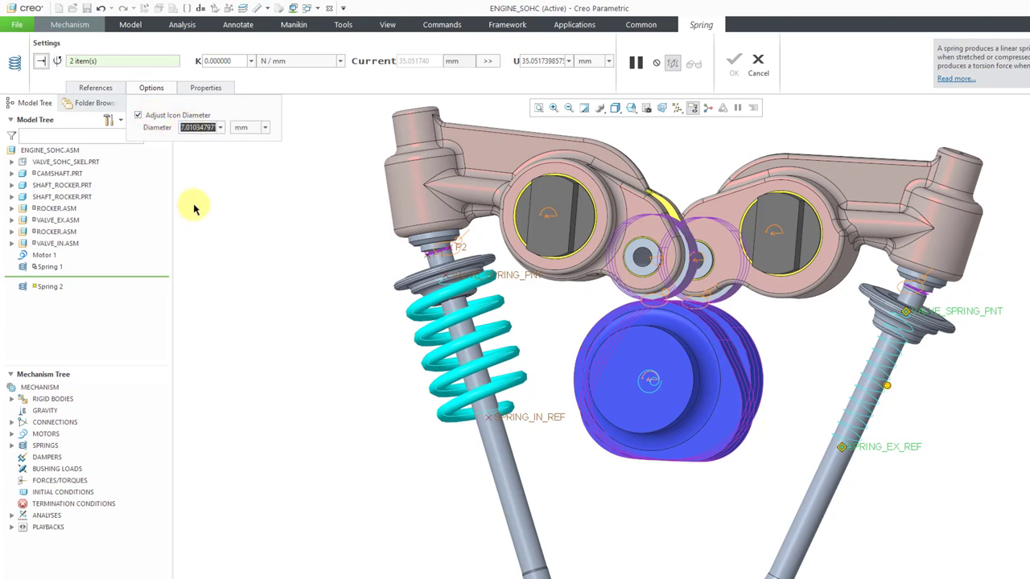
pyautogui.write('20')
pyautogui.press('Return')
# - Set the exhaust spring's unstretched length U to 50 mm and stiffness K to 10 N/mm, and complete the spring
pyautogui.doubleClick(535, 60)
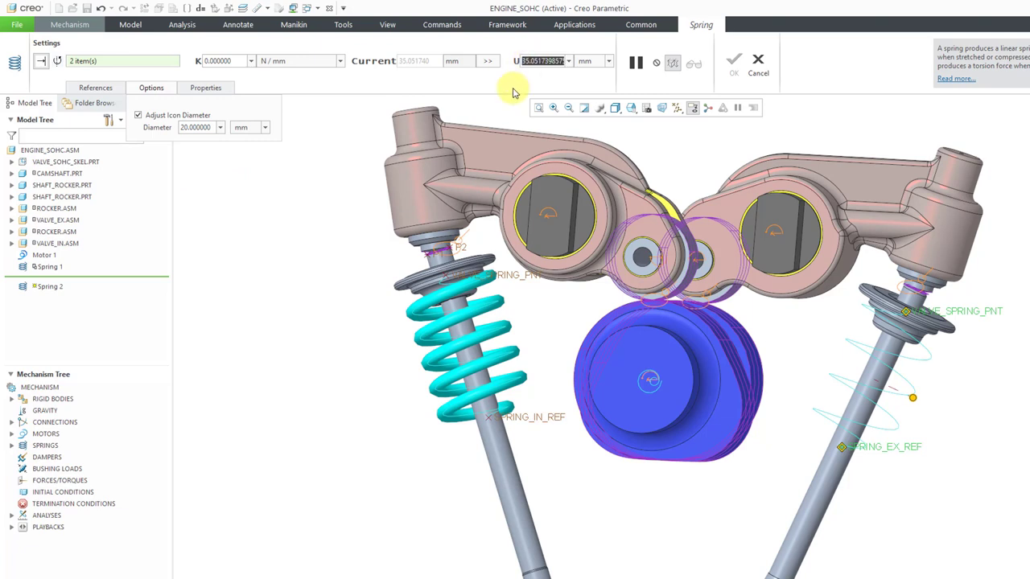
pyautogui.write('50')
pyautogui.press('Return')
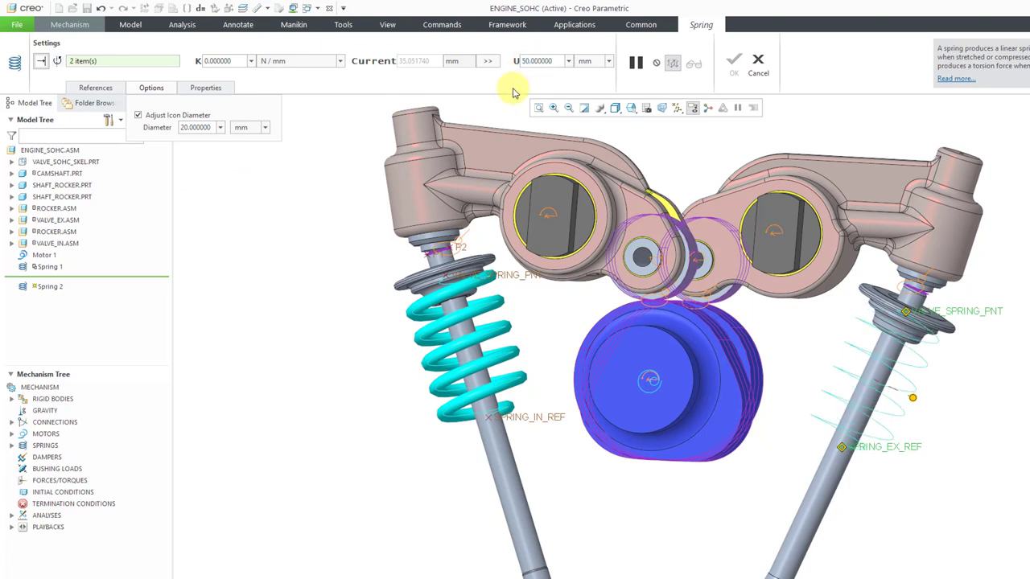
pyautogui.doubleClick(229, 60)
pyautogui.write('10')
pyautogui.press('Return')
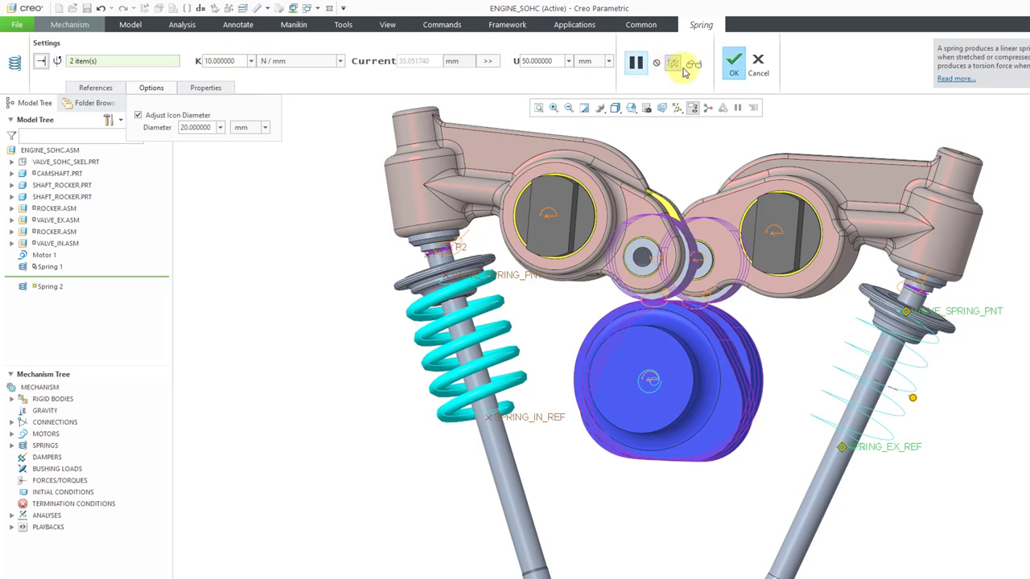
pyautogui.click(734, 66)
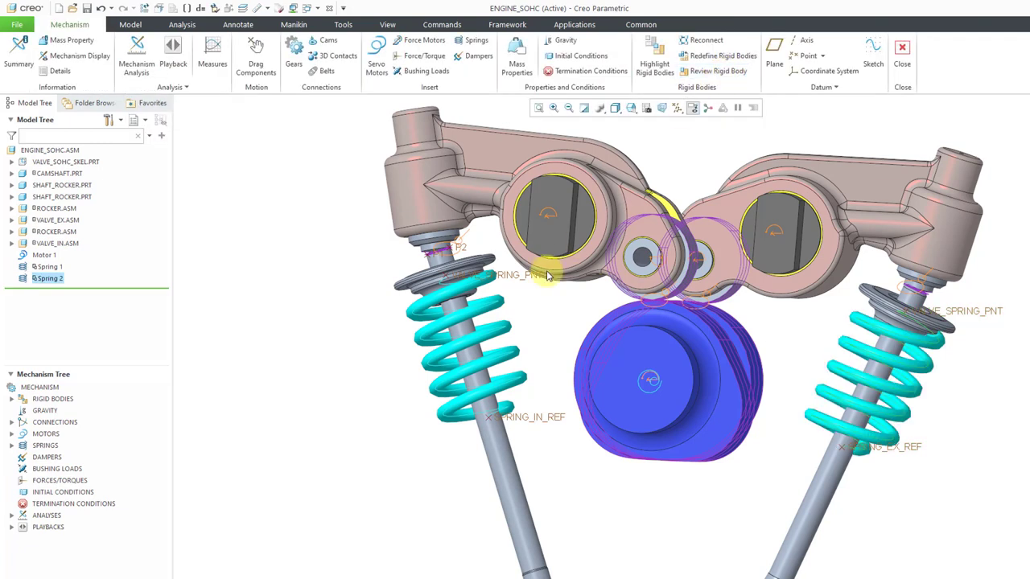
pyautogui.moveTo(593, 298); pyautogui.dragTo(518, 235, button='middle')
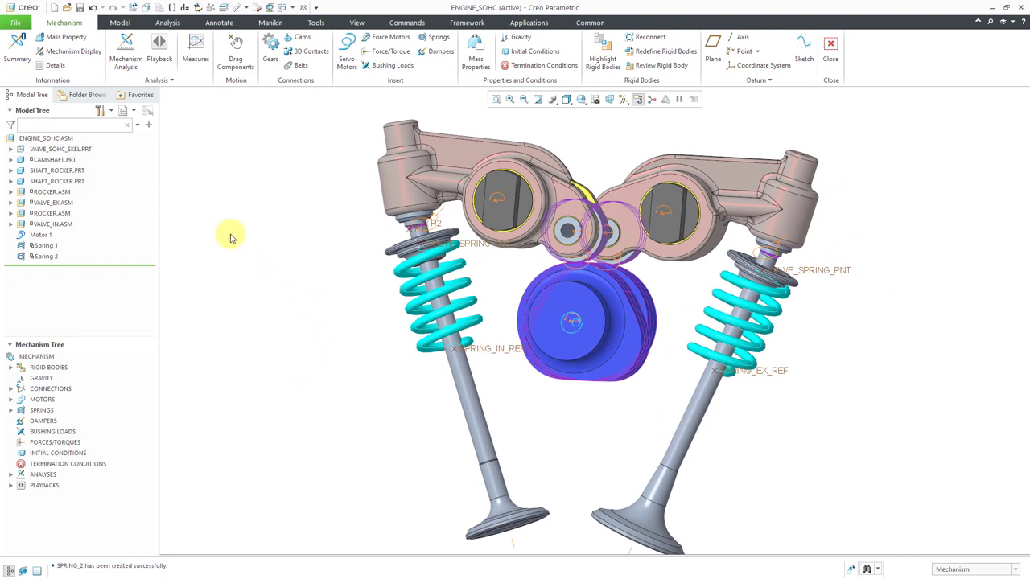
# - Turn off the display of all mechanism entity types and of the datum points
pyautogui.click(74, 52)
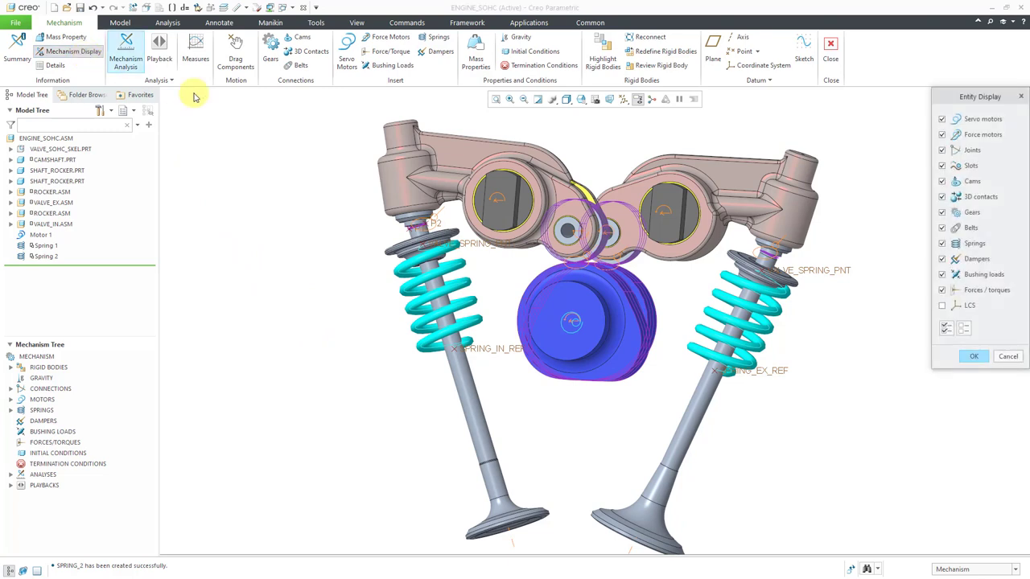
pyautogui.click(963, 329)
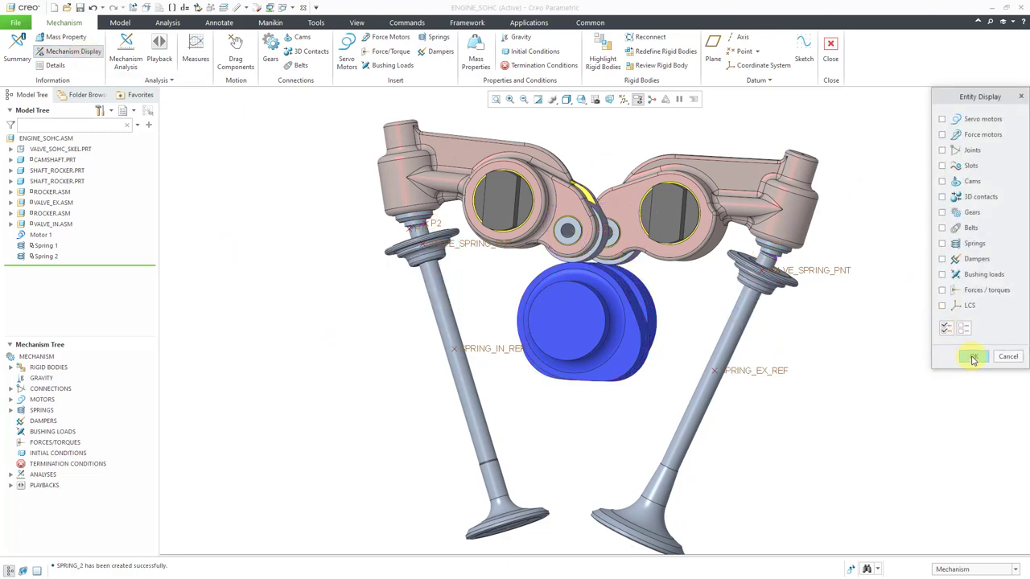
pyautogui.click(974, 358)
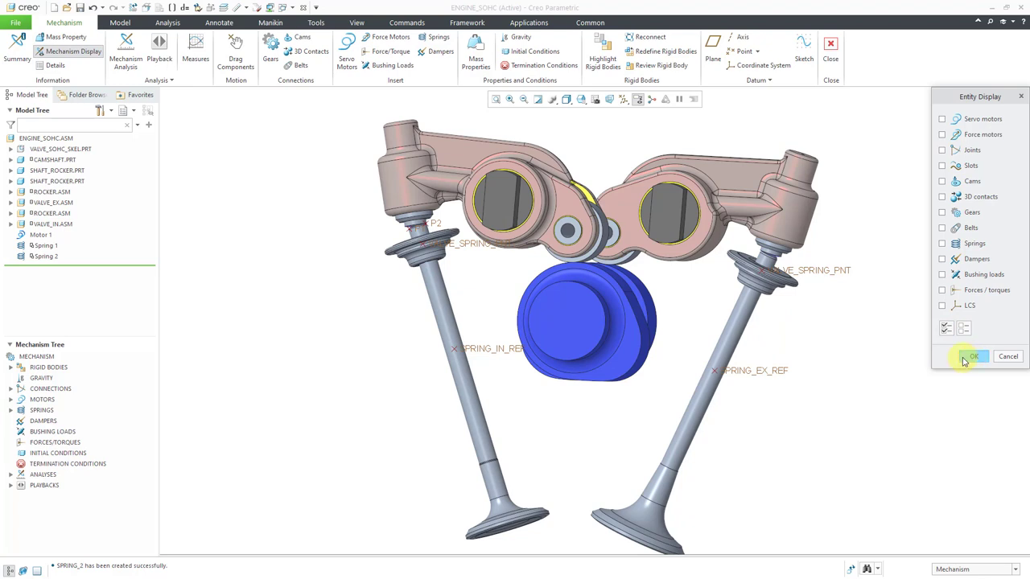
pyautogui.click(622, 100)
pyautogui.click(643, 136)
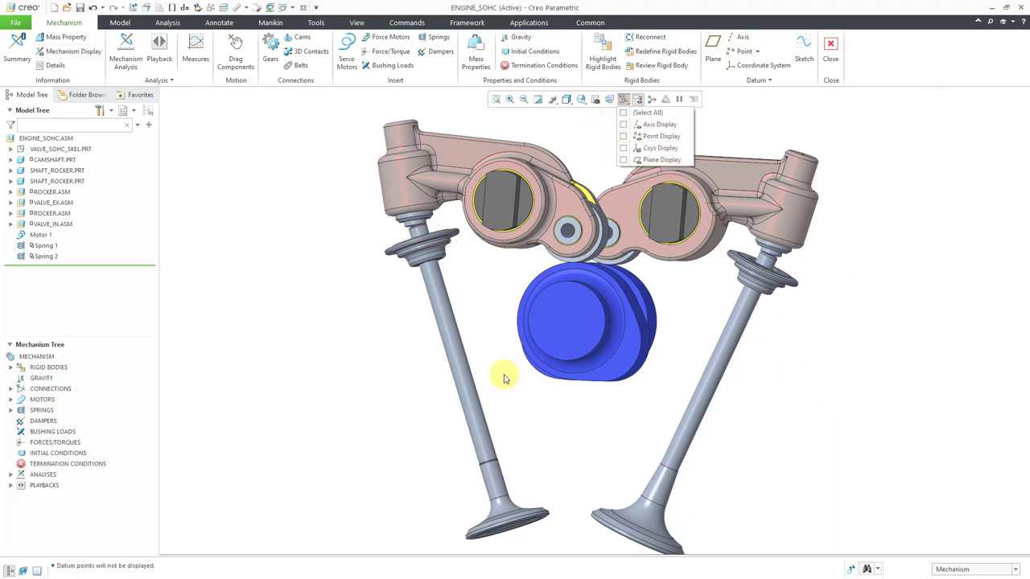
pyautogui.moveTo(510, 391)
pyautogui.mouseDown(button='middle')
pyautogui.moveTo(507, 341)
pyautogui.moveTo(497, 363)
pyautogui.moveTo(455, 370)
pyautogui.mouseUp(button='middle')
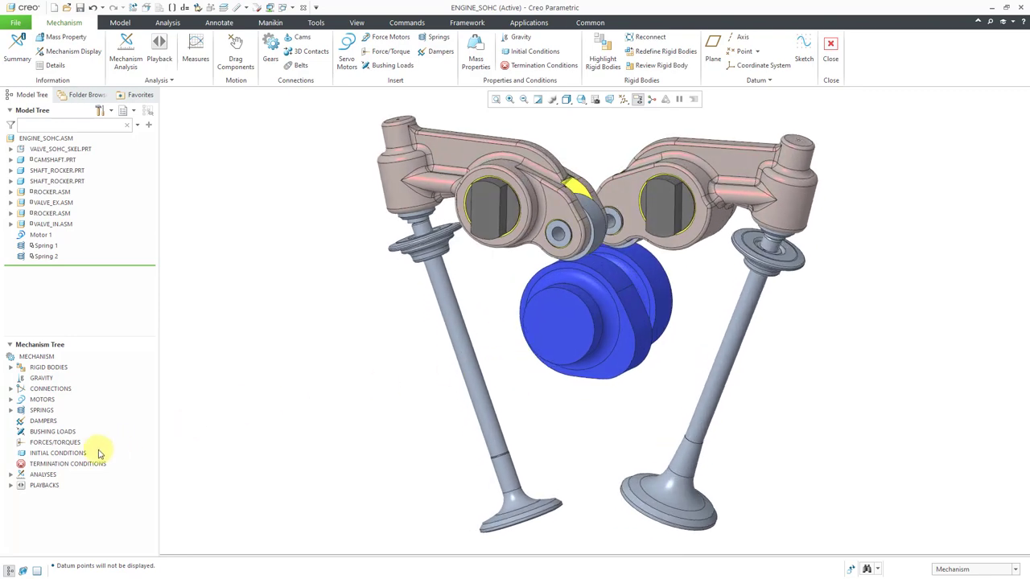
# - Edit the existing Kinematic analysis to start from the START snapshot and check its motor list
pyautogui.click(11, 476)
pyautogui.click(67, 488)
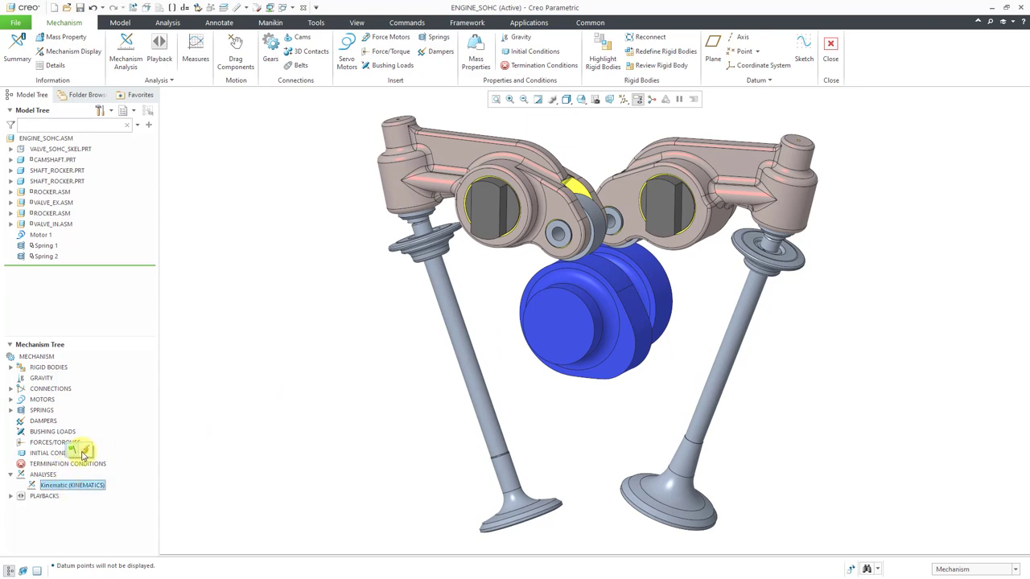
pyautogui.click(84, 453)
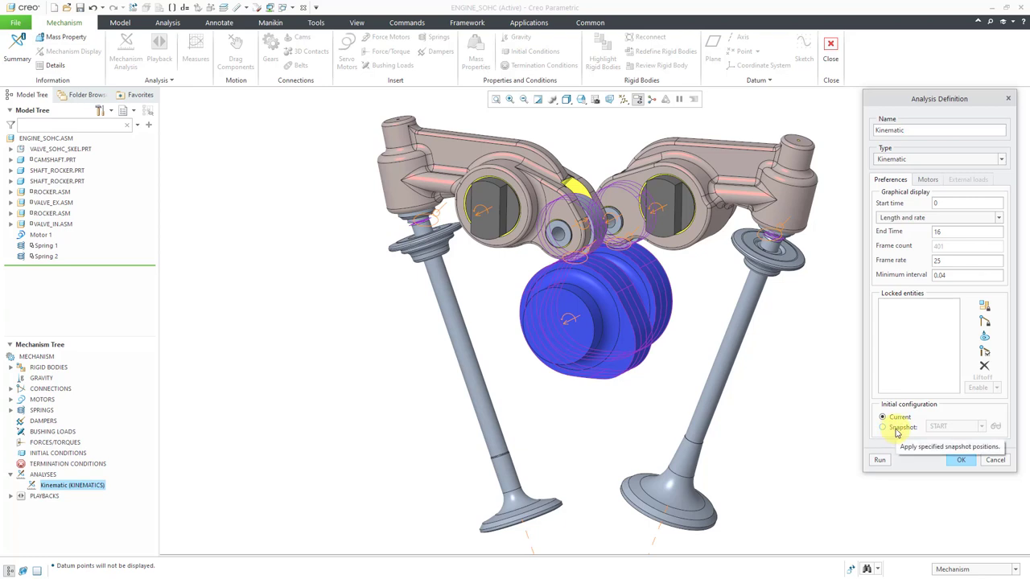
pyautogui.click(897, 432)
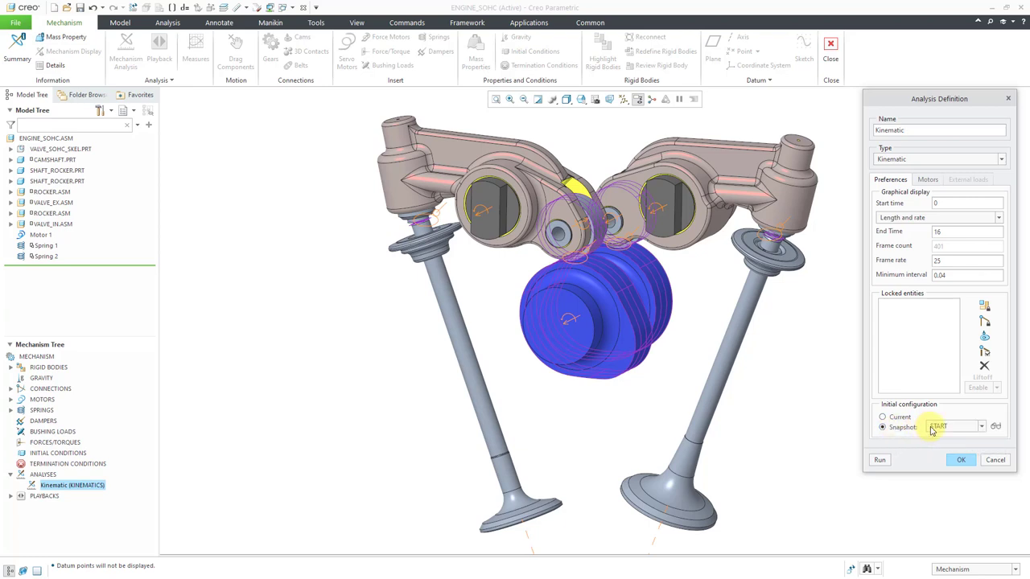
pyautogui.click(927, 180)
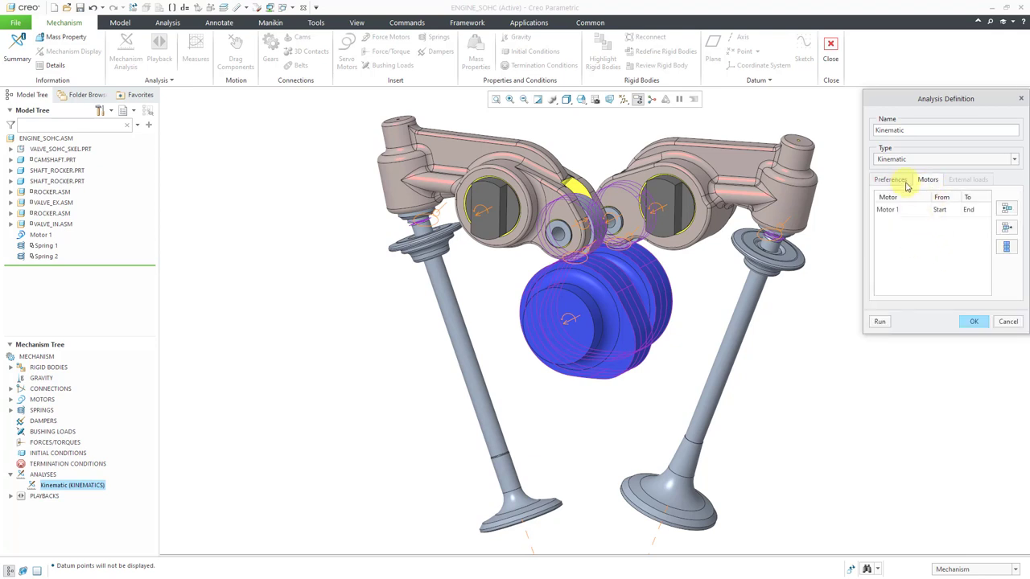
pyautogui.click(892, 180)
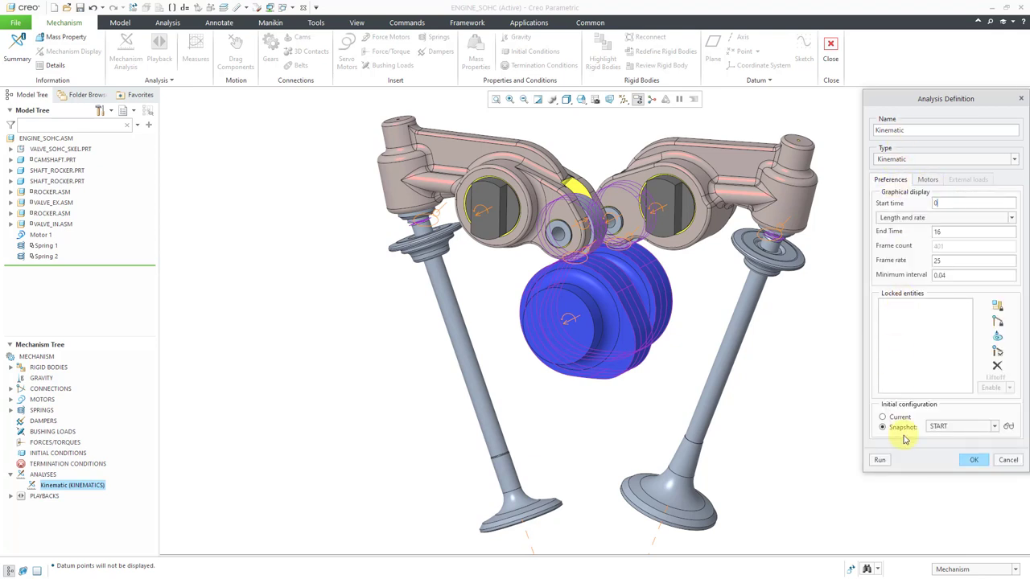
# - Run the Kinematic analysis, overwriting the existing result set, and accept its definition
pyautogui.click(881, 460)
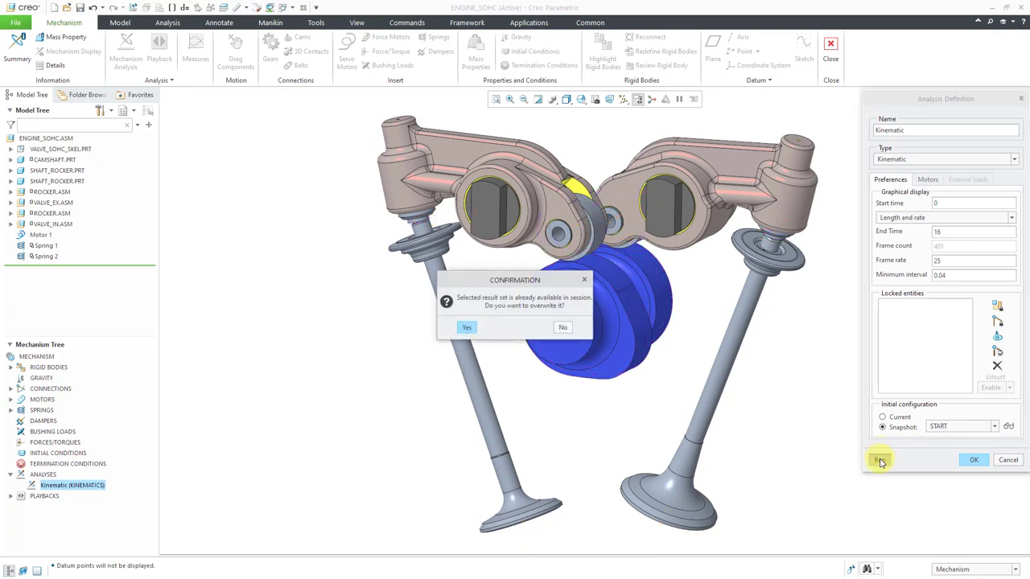
pyautogui.click(469, 328)
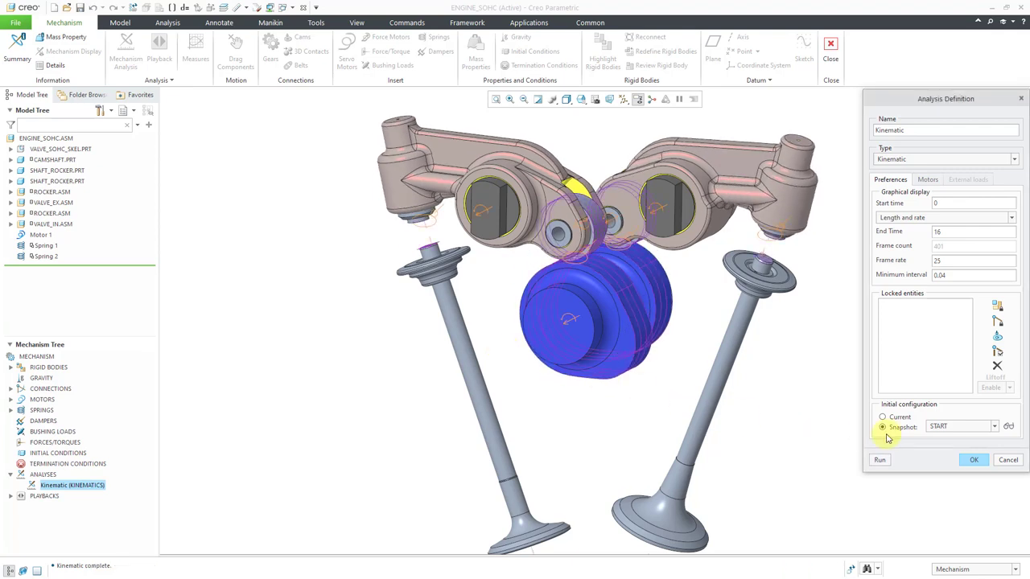
pyautogui.click(972, 460)
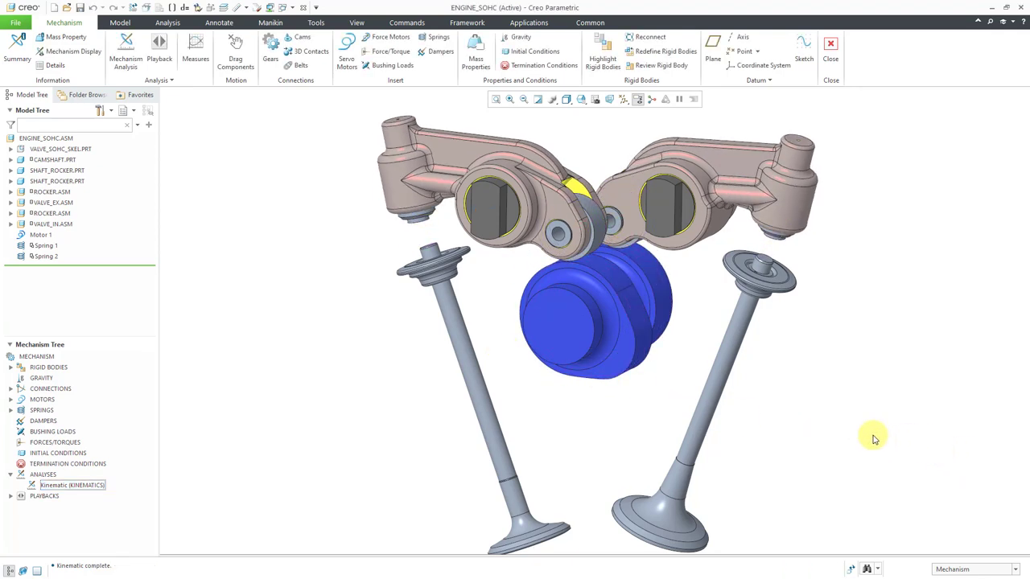
pyautogui.click(51, 475)
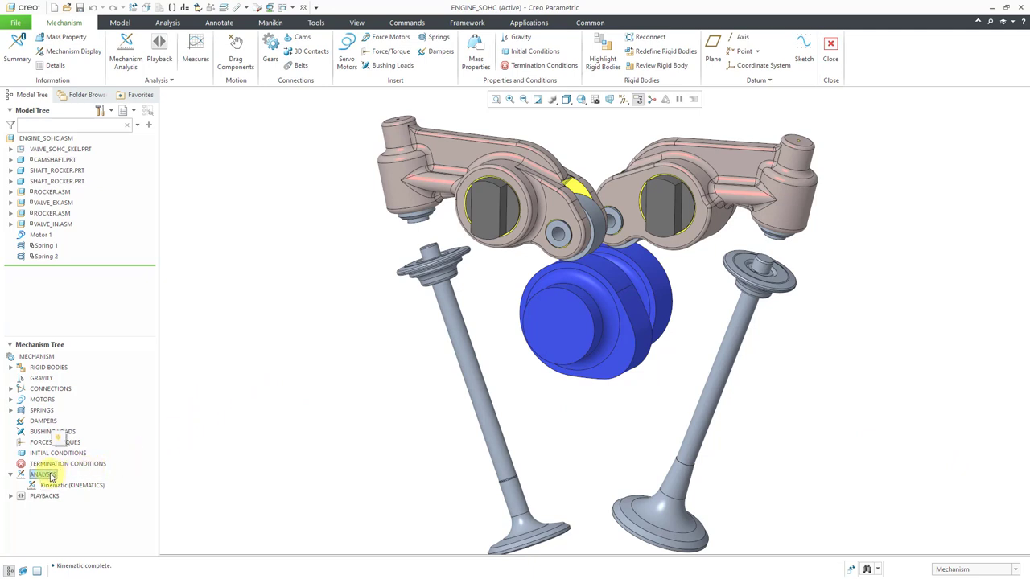
pyautogui.rightClick(58, 443)
pyautogui.click(84, 460)
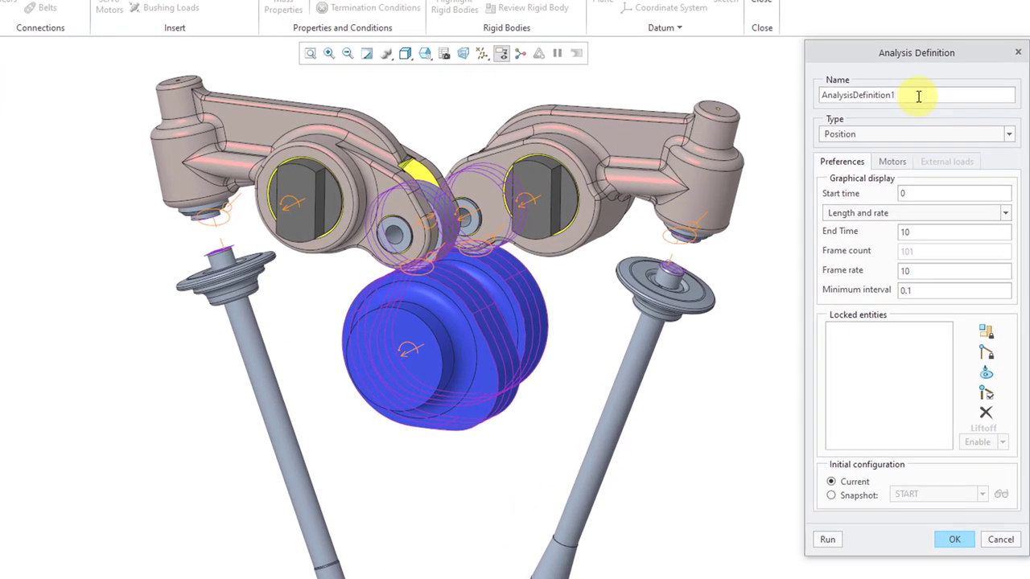
pyautogui.doubleClick(926, 108)
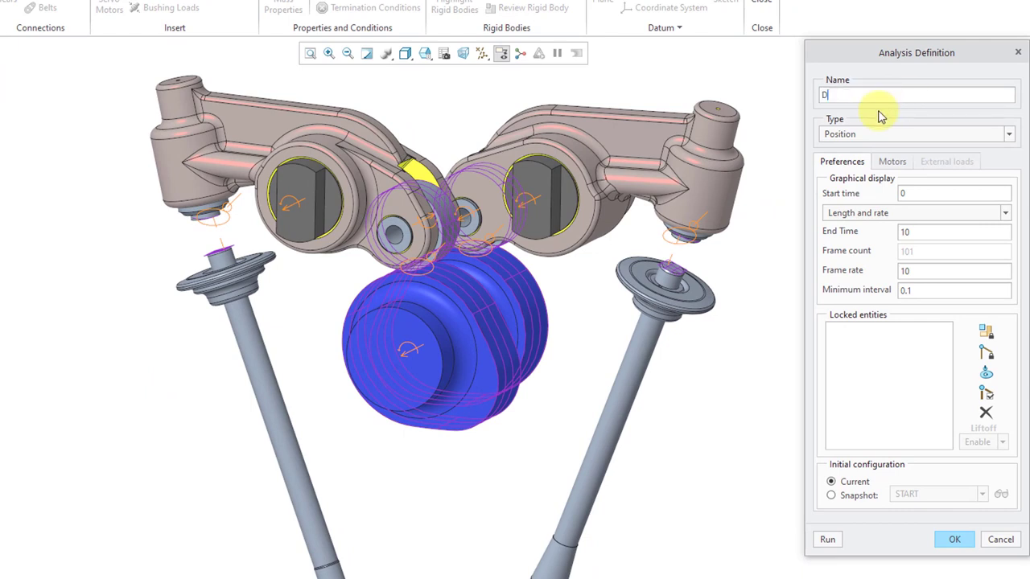
pyautogui.write('ynamic')
pyautogui.click(909, 134)
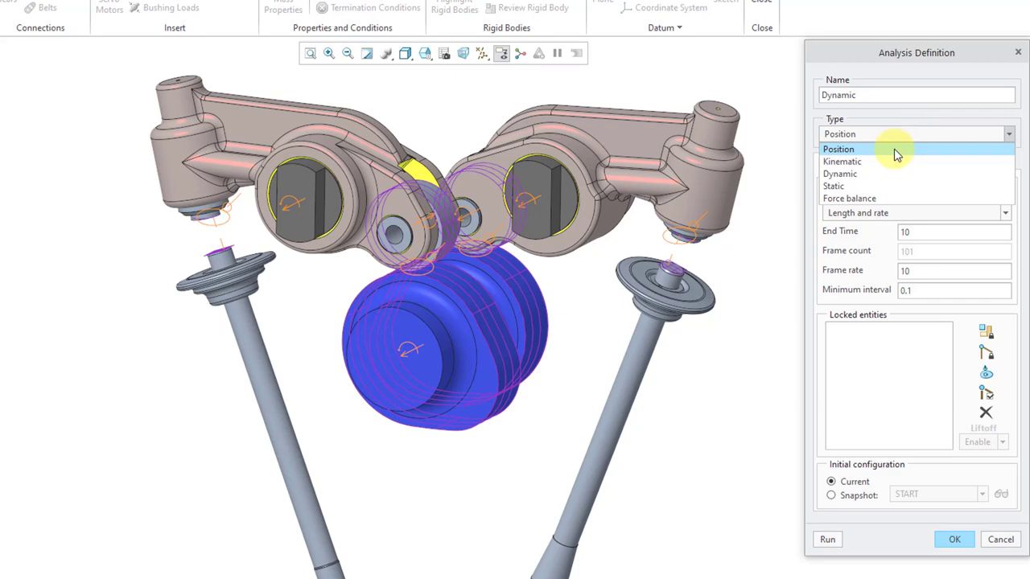
pyautogui.click(885, 174)
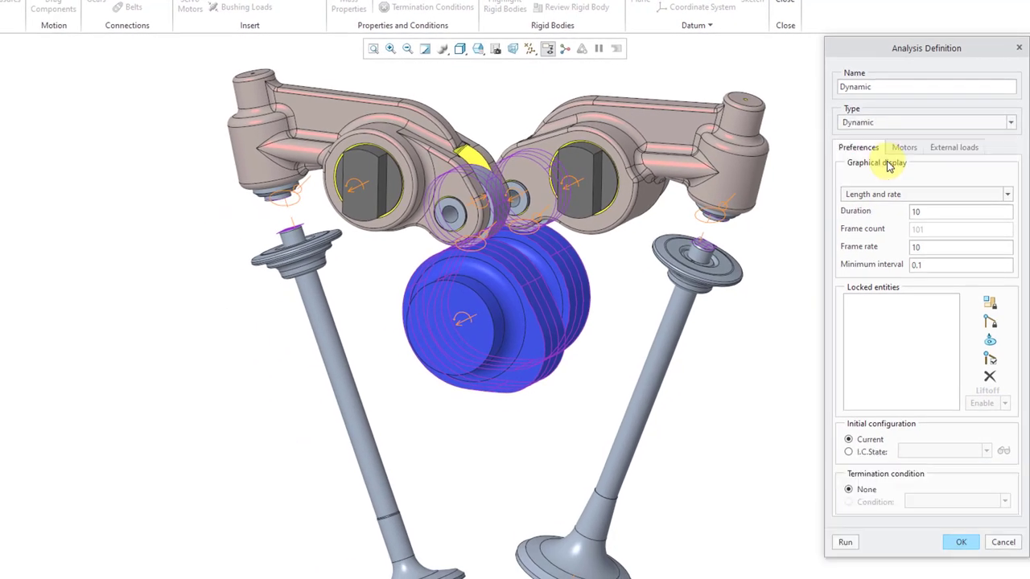
pyautogui.doubleClick(958, 214)
pyautogui.write('16')
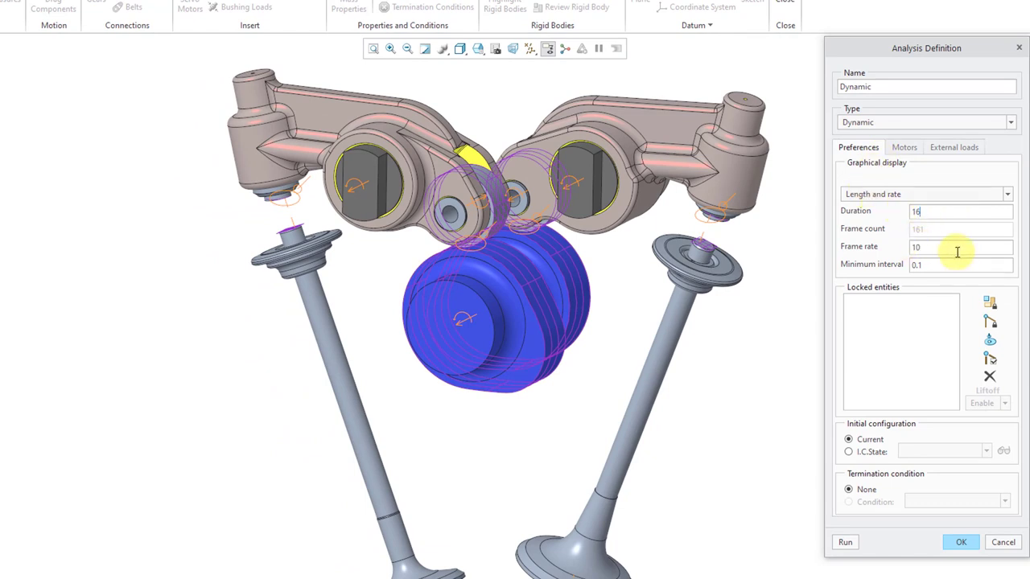
pyautogui.doubleClick(956, 249)
pyautogui.write('25')
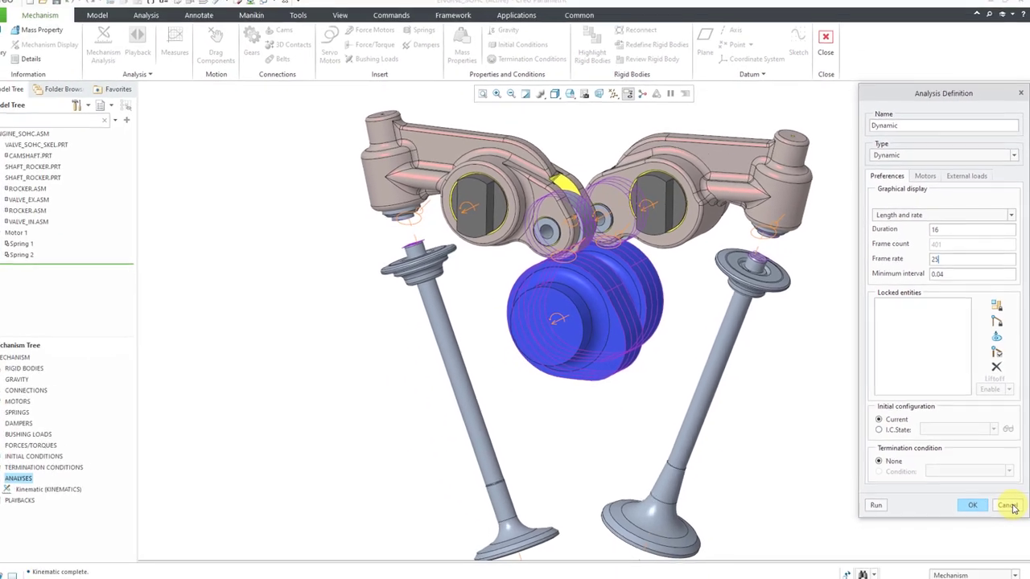
pyautogui.click(1009, 506)
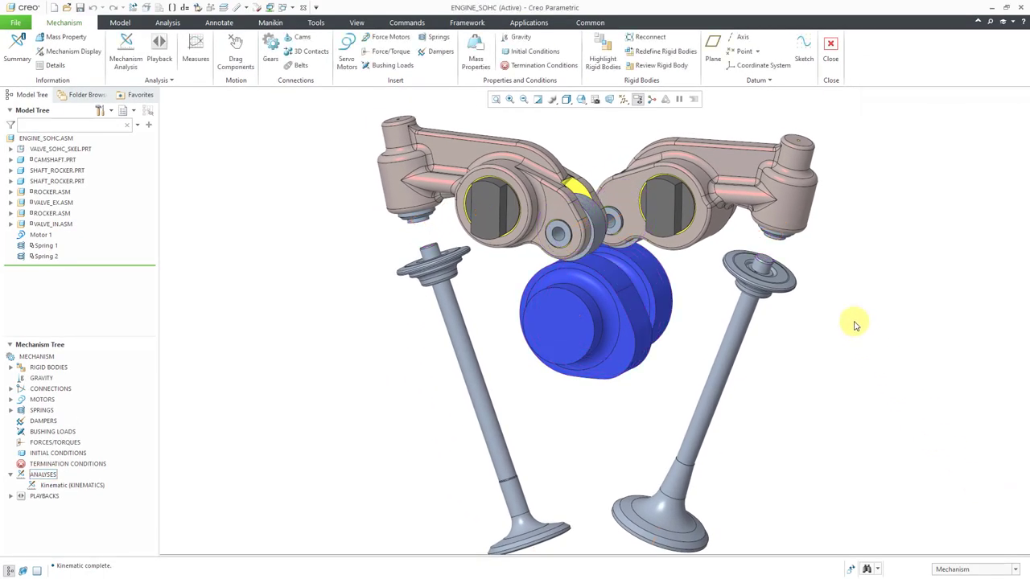
# - Define an initial condition that uses the START snapshot, without any velocity conditions
pyautogui.click(545, 53)
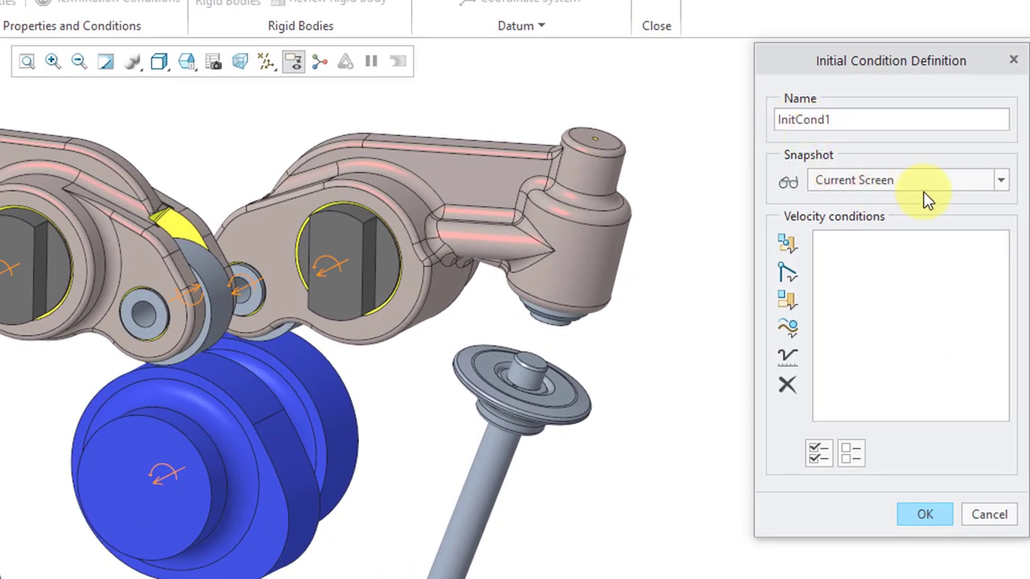
pyautogui.click(1002, 182)
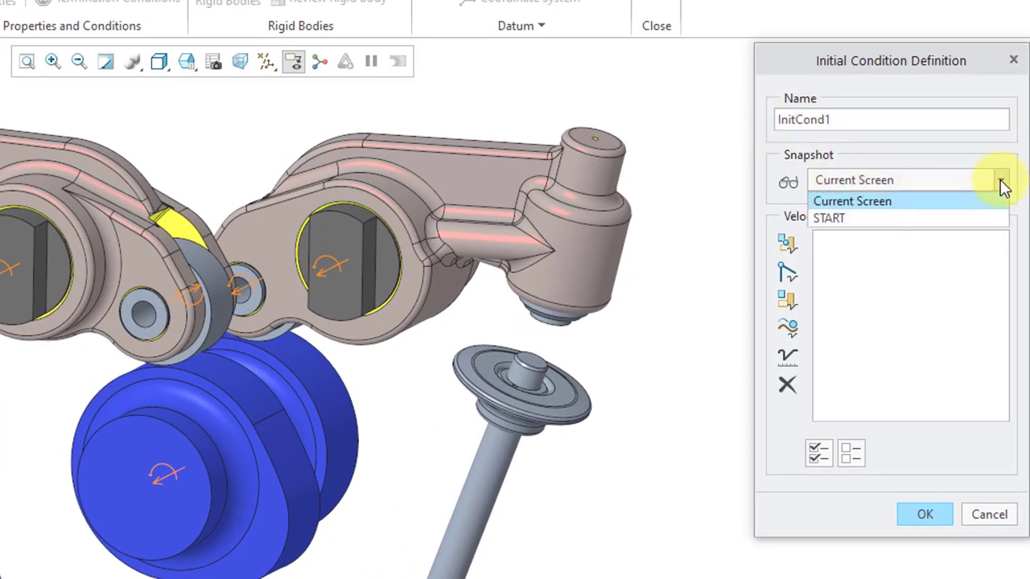
pyautogui.click(926, 219)
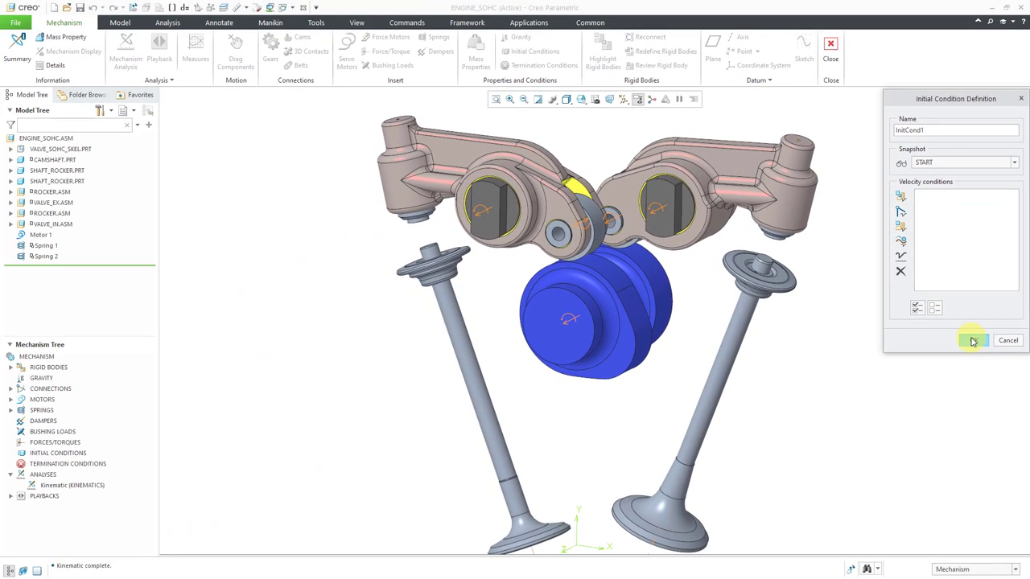
pyautogui.click(947, 429)
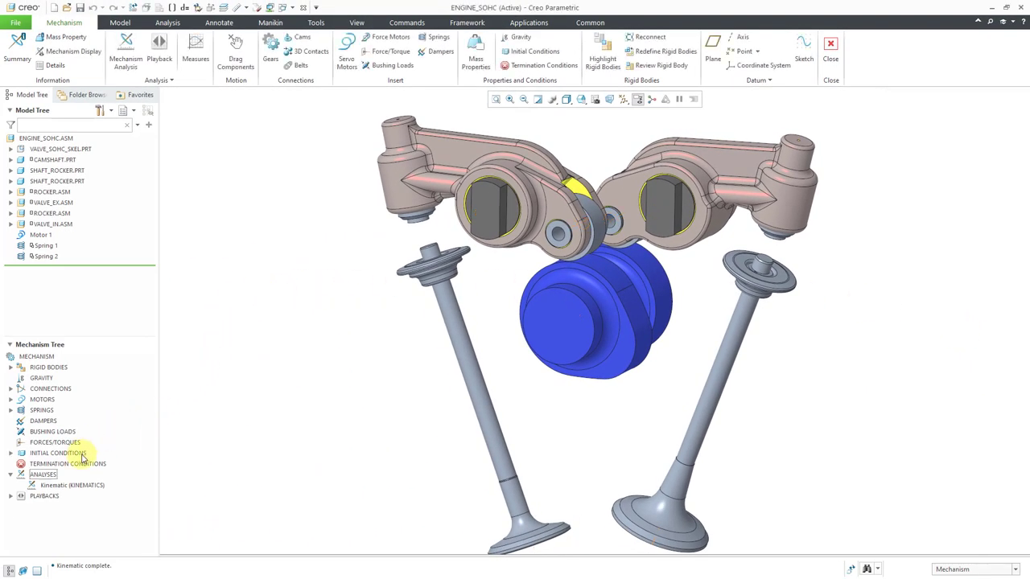
# - Create a new mechanism analysis named Dynamic and set its type to Dynamic
pyautogui.click(50, 476)
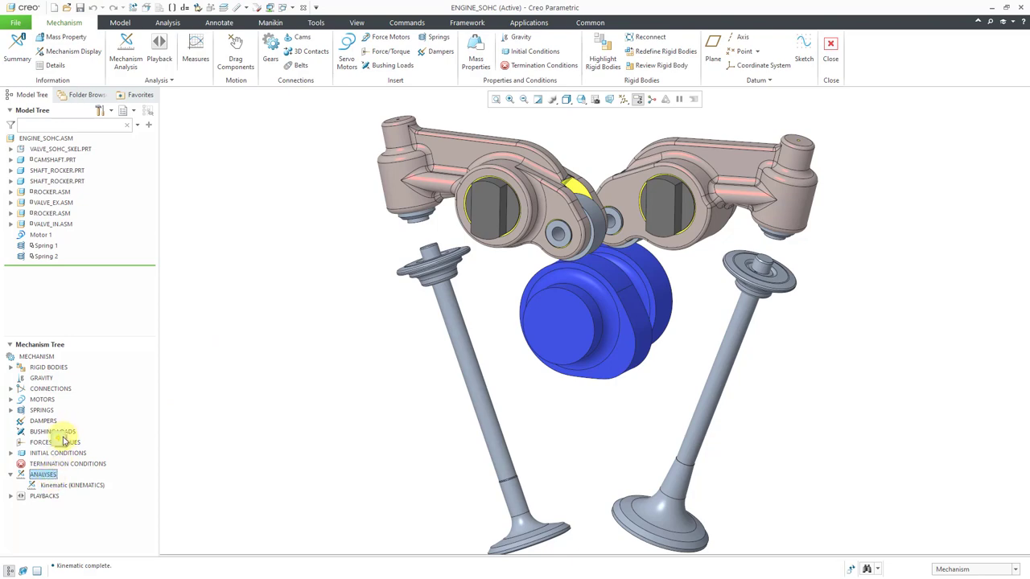
pyautogui.click(66, 426)
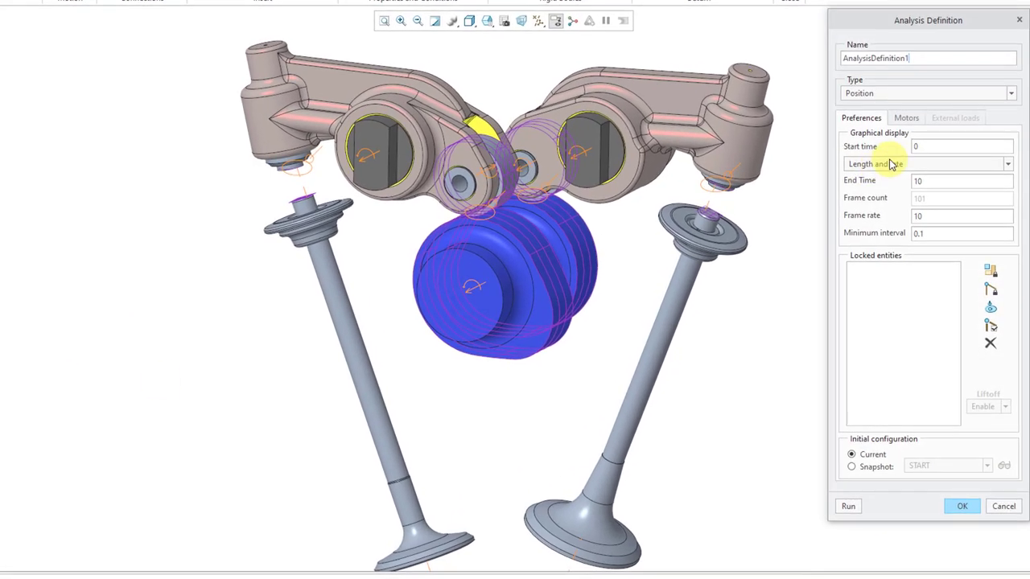
pyautogui.doubleClick(950, 57)
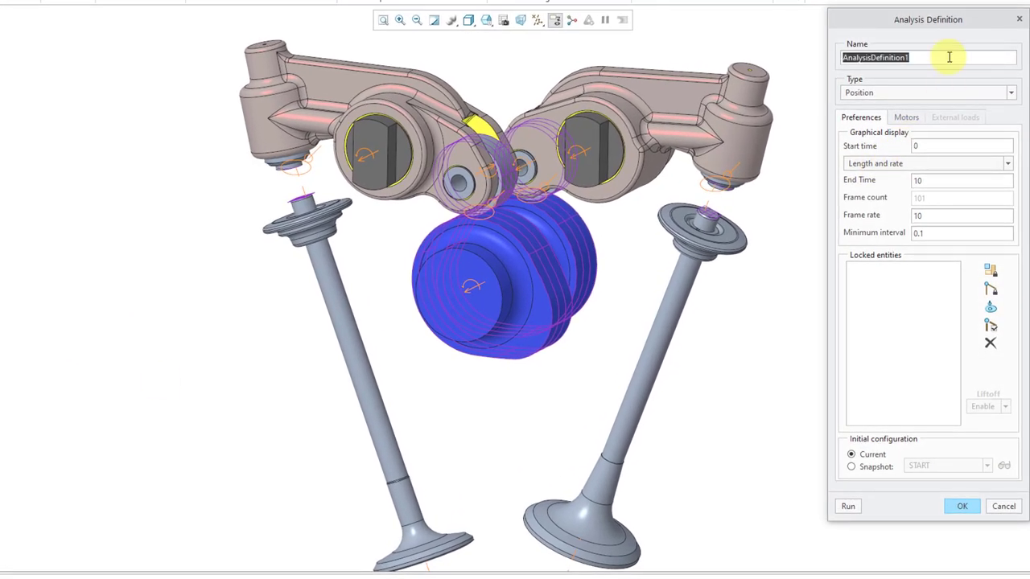
pyautogui.write('Dynamic')
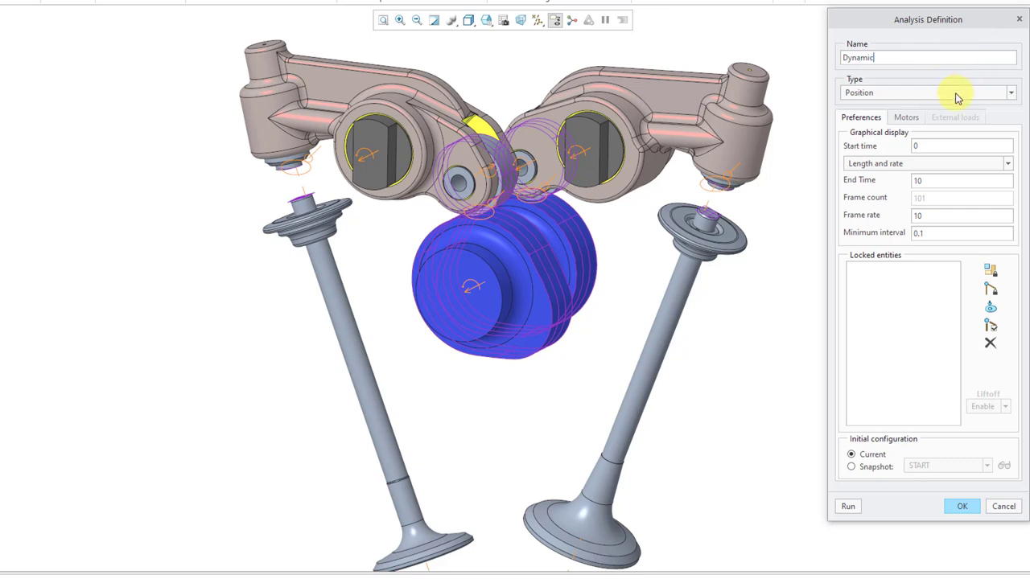
pyautogui.click(955, 94)
pyautogui.click(948, 136)
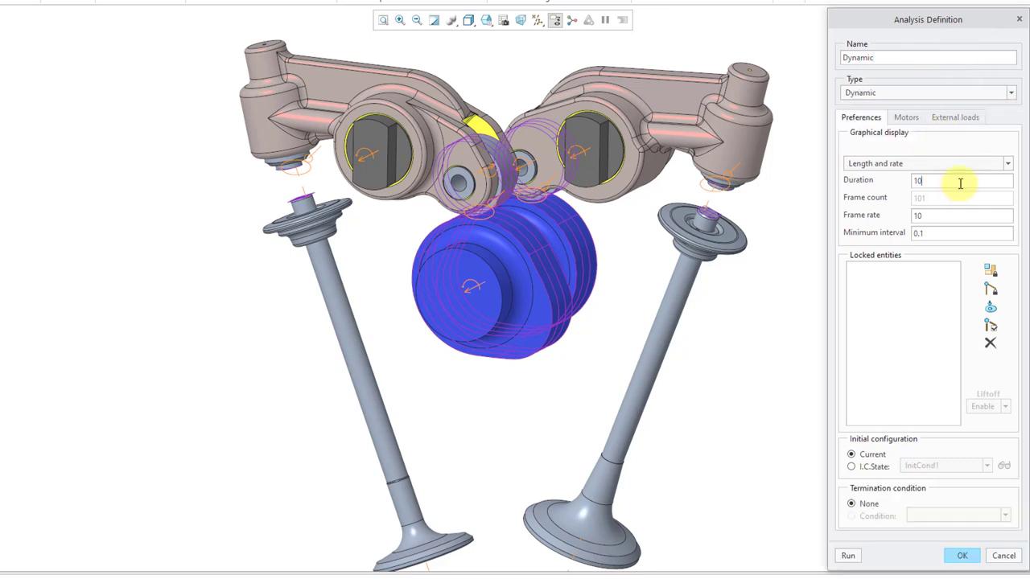
# - Set the dynamic analysis duration to 16 and frame rate to 25, with InitCond1 as the initial configuration
pyautogui.doubleClick(960, 184)
pyautogui.write('16')
pyautogui.doubleClick(934, 218)
pyautogui.write('25')
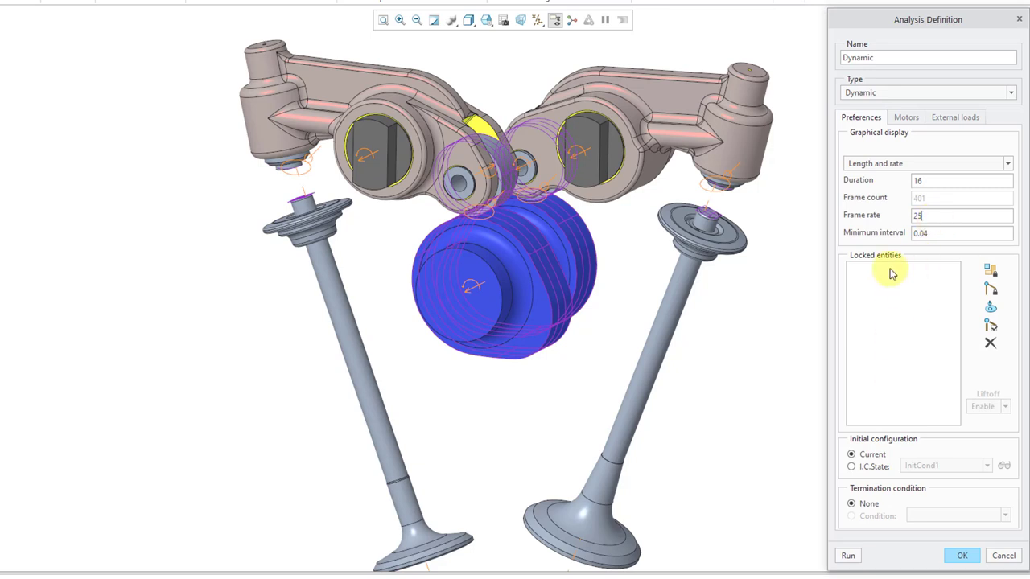
pyautogui.click(853, 470)
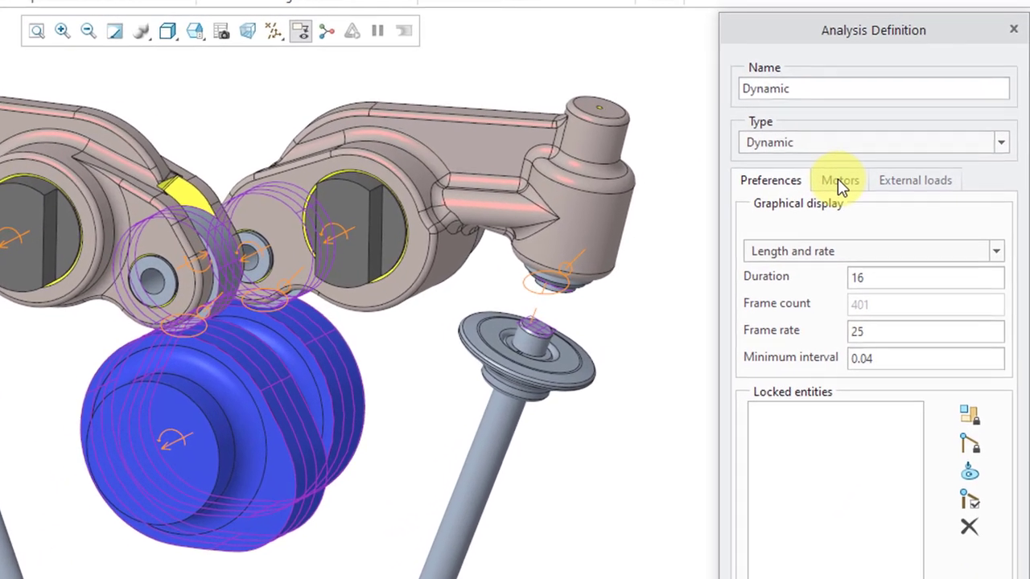
# - Check the dynamic analysis motors, enable gravity in its external loads, and run and save the analysis
pyautogui.click(906, 118)
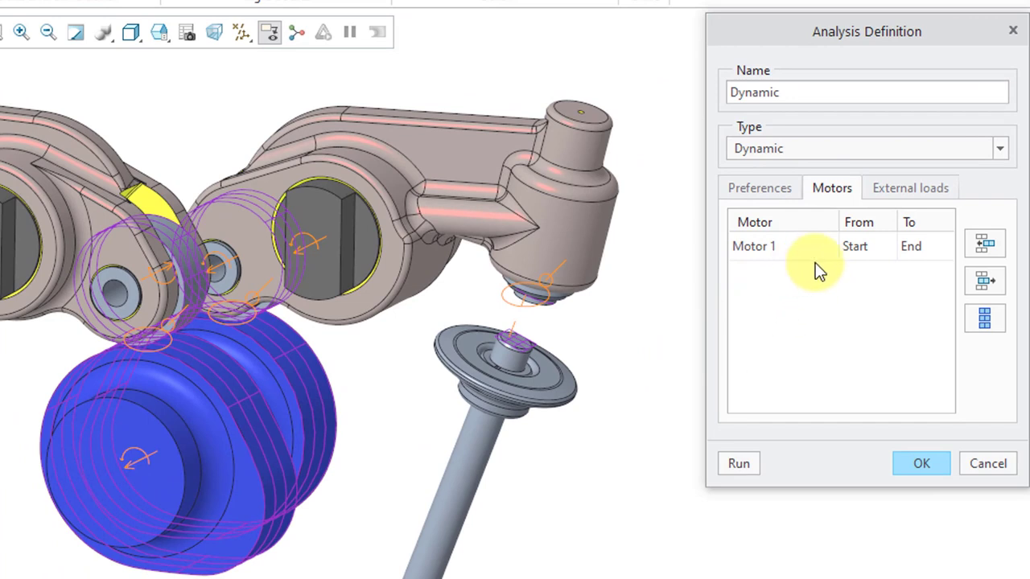
pyautogui.click(909, 189)
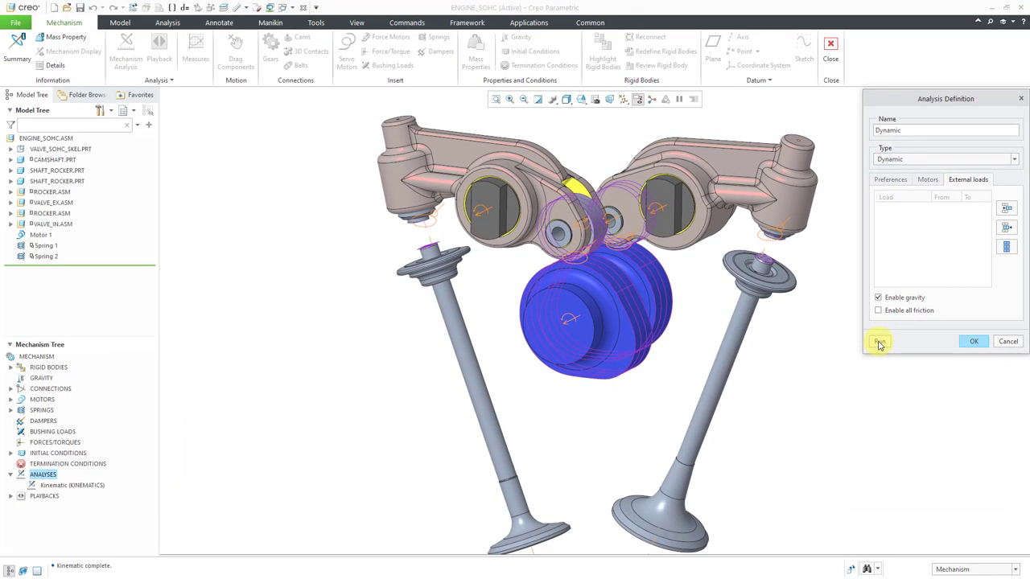
pyautogui.click(880, 342)
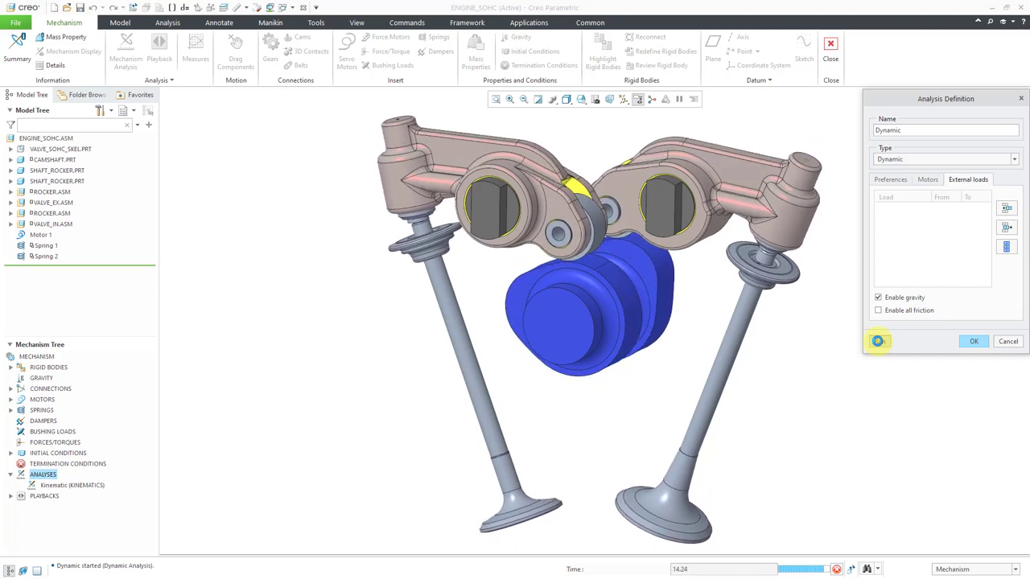
pyautogui.click(975, 341)
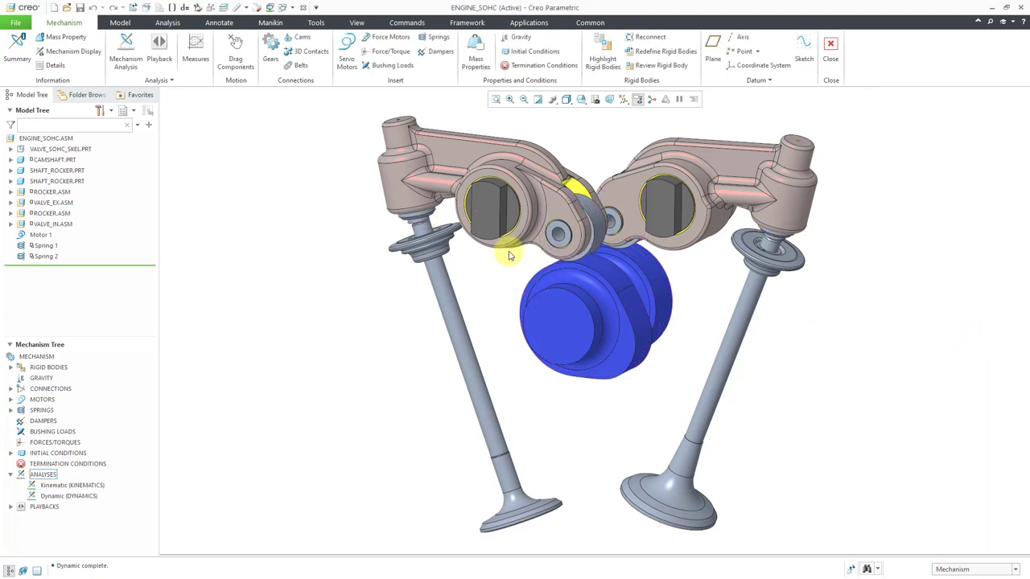
# - Turn on the display of springs in the mechanism
pyautogui.click(91, 54)
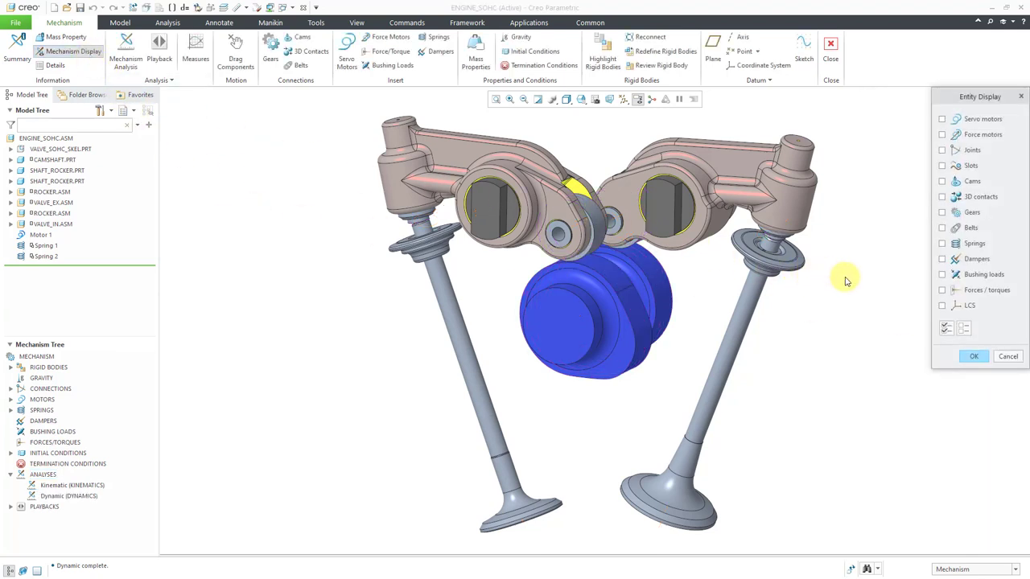
pyautogui.click(974, 245)
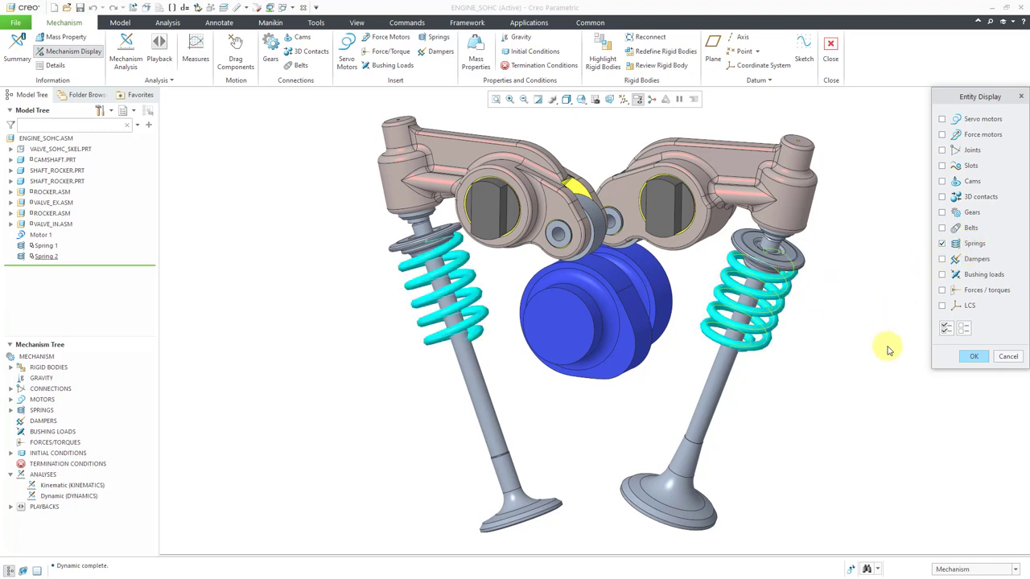
pyautogui.click(973, 358)
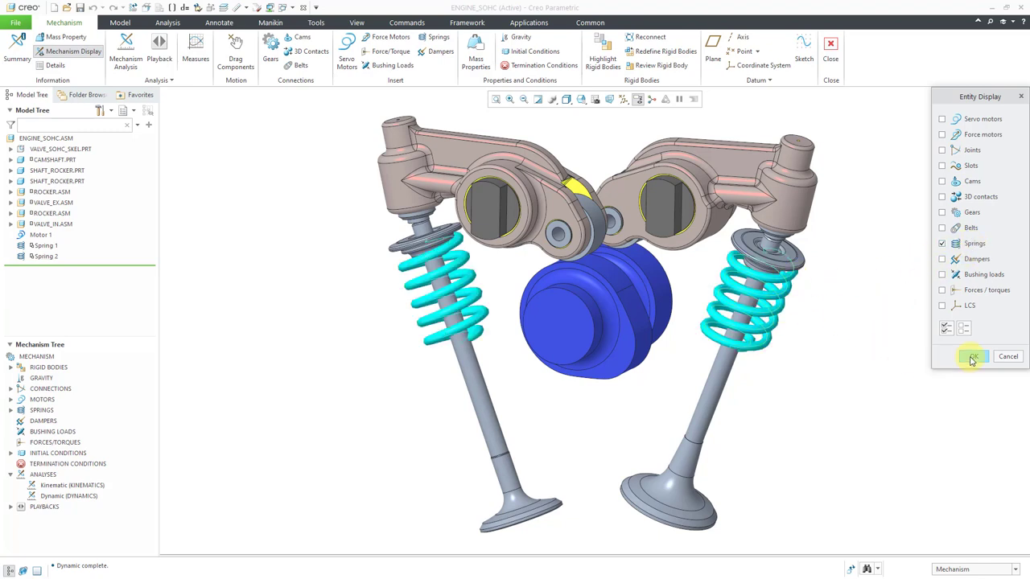
# - Rerun the Dynamic analysis, overwriting its existing result set
pyautogui.click(66, 497)
pyautogui.moveTo(66, 498); pyautogui.dragTo(72, 465)
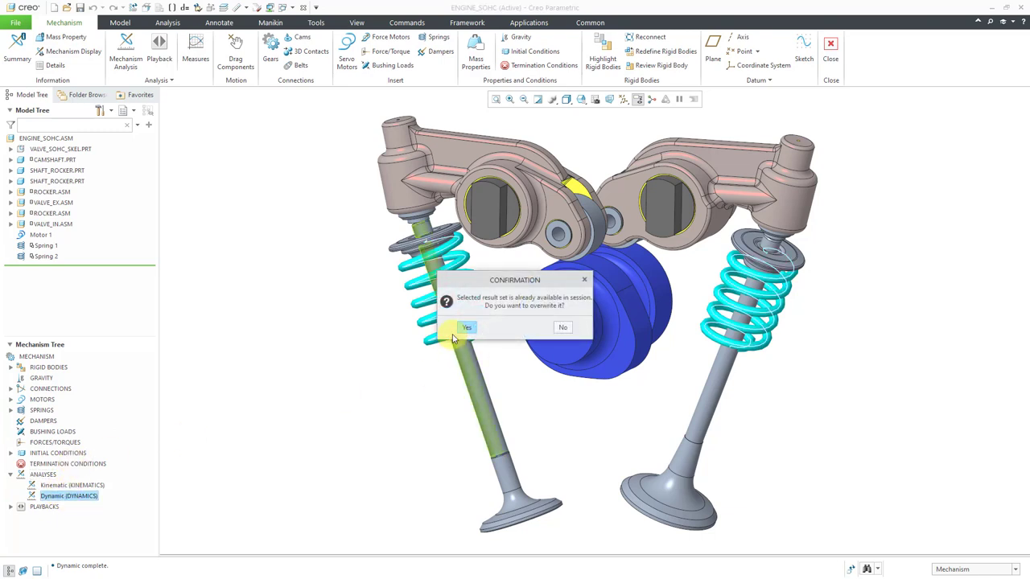
pyautogui.click(466, 328)
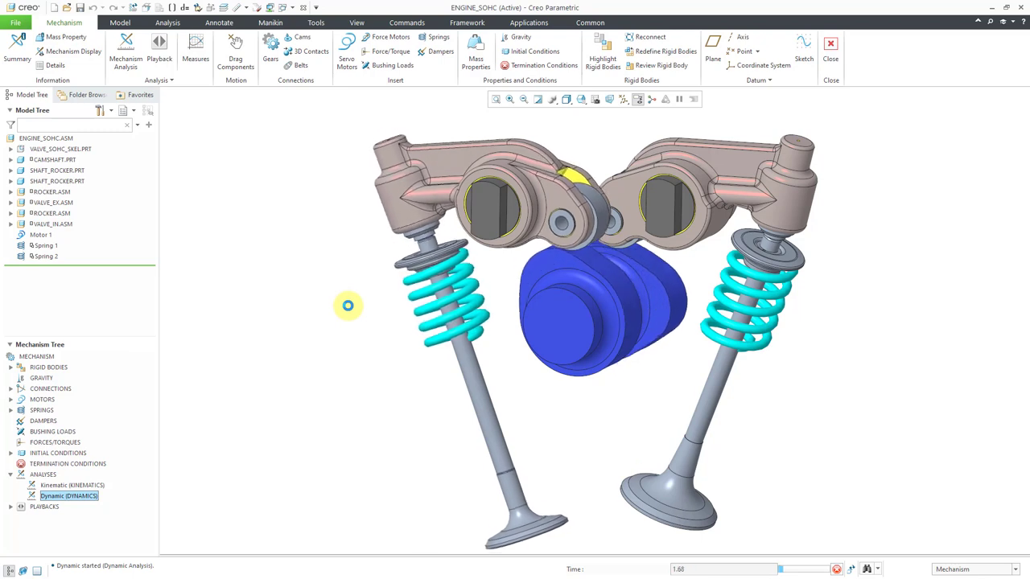